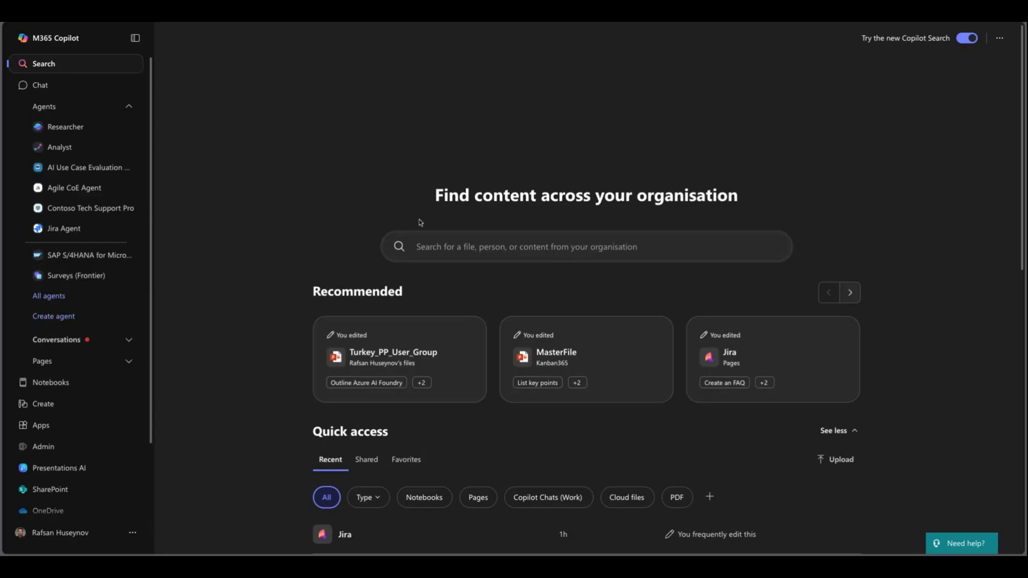
Rerun the recent search about Copilot Studio Agents tasks in Jira and expand Copilot's summary.
{"action": "left_click", "coordinate": [431, 249]}
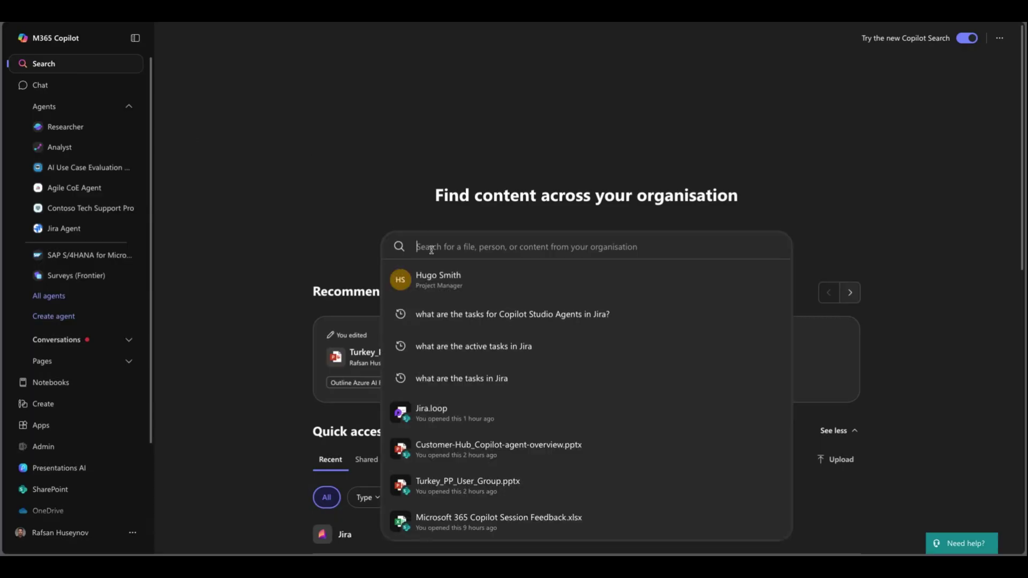
{"action": "left_click", "coordinate": [486, 321]}
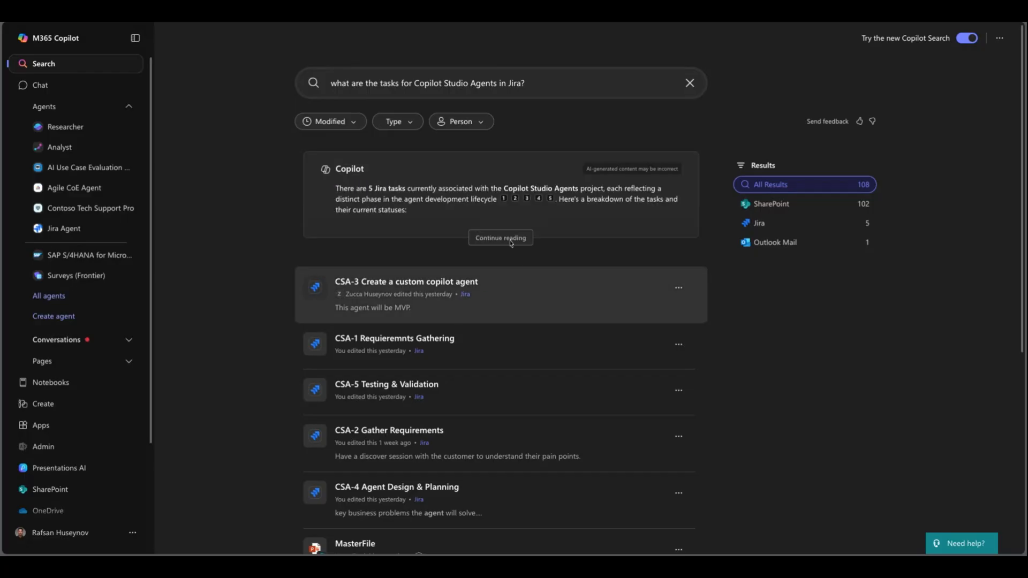
{"action": "left_click", "coordinate": [500, 237]}
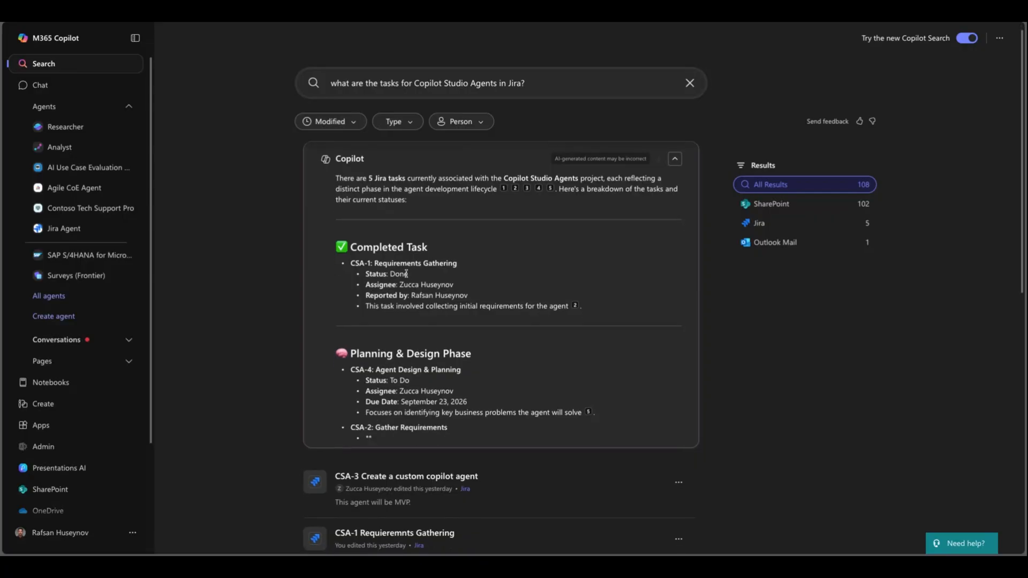
{"action": "scroll", "coordinate": [407, 273], "scroll_direction": "down", "scroll_amount": 2}
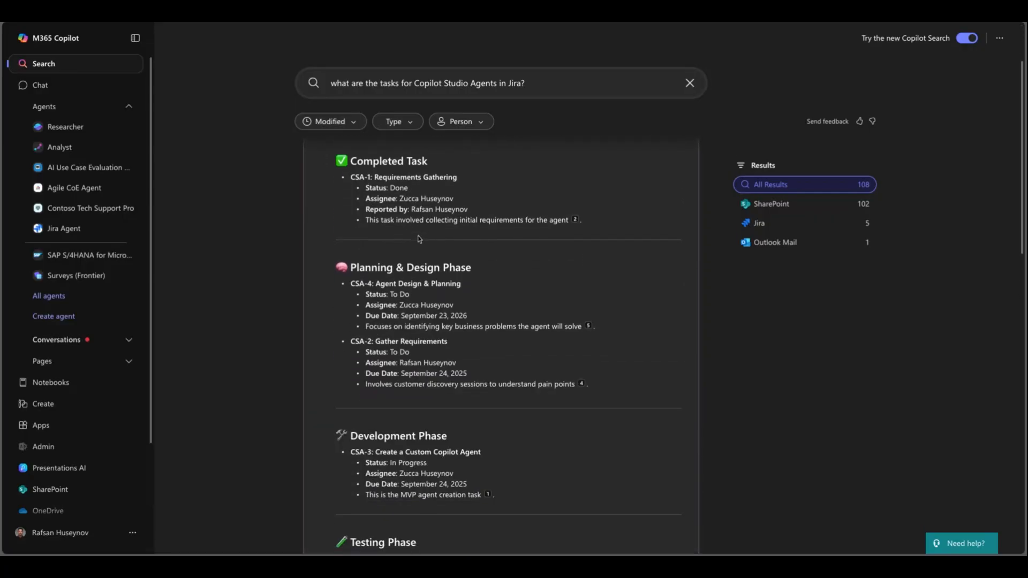
{"action": "scroll", "coordinate": [419, 240], "scroll_direction": "up", "scroll_amount": 2}
{"action": "scroll", "coordinate": [419, 239], "scroll_direction": "down", "scroll_amount": 6}
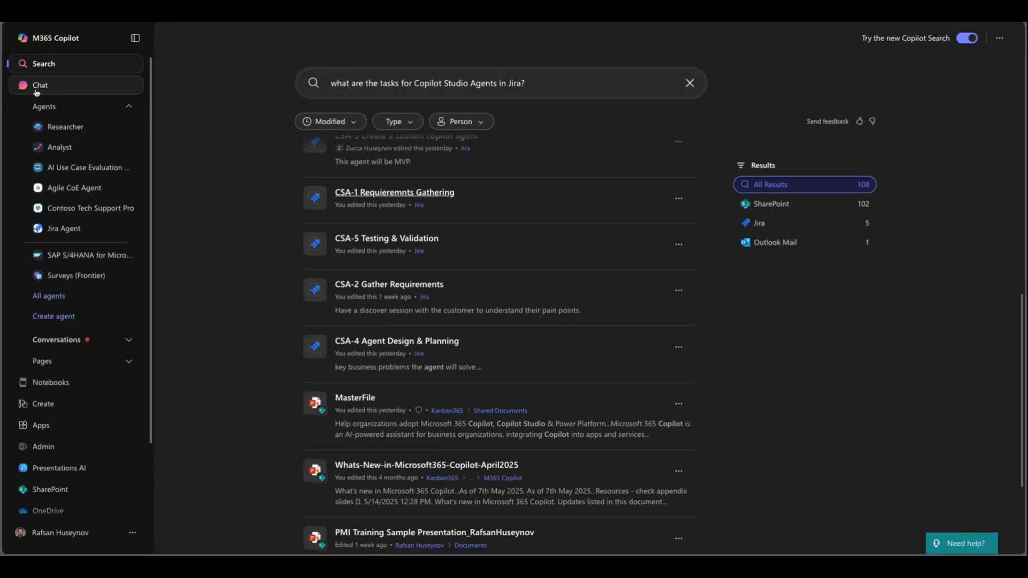
In Chat, resend the earlier prompt asking how many Jira tasks exist and review the five-task table.
{"action": "left_click", "coordinate": [40, 85]}
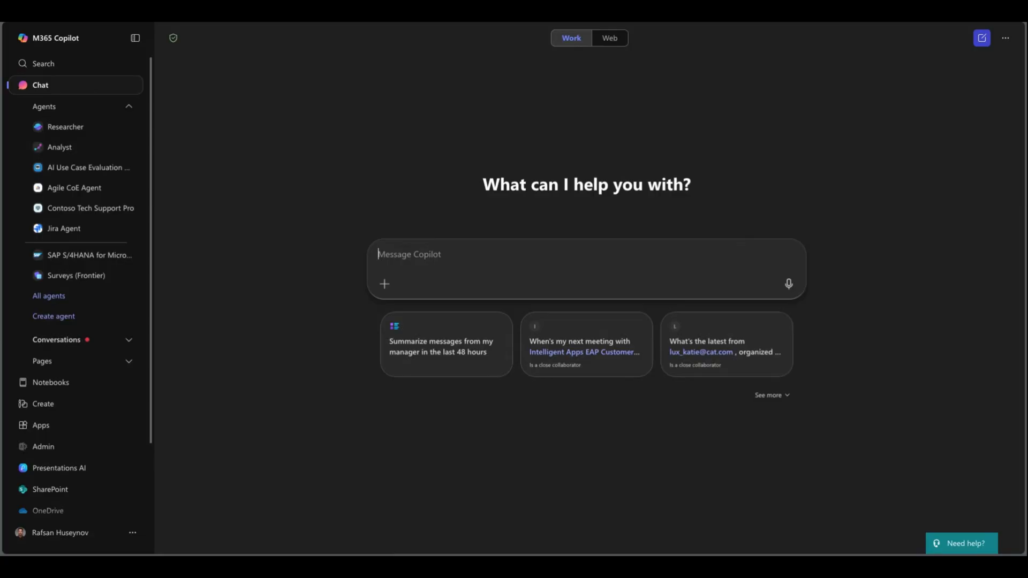
{"action": "left_click", "coordinate": [443, 258]}
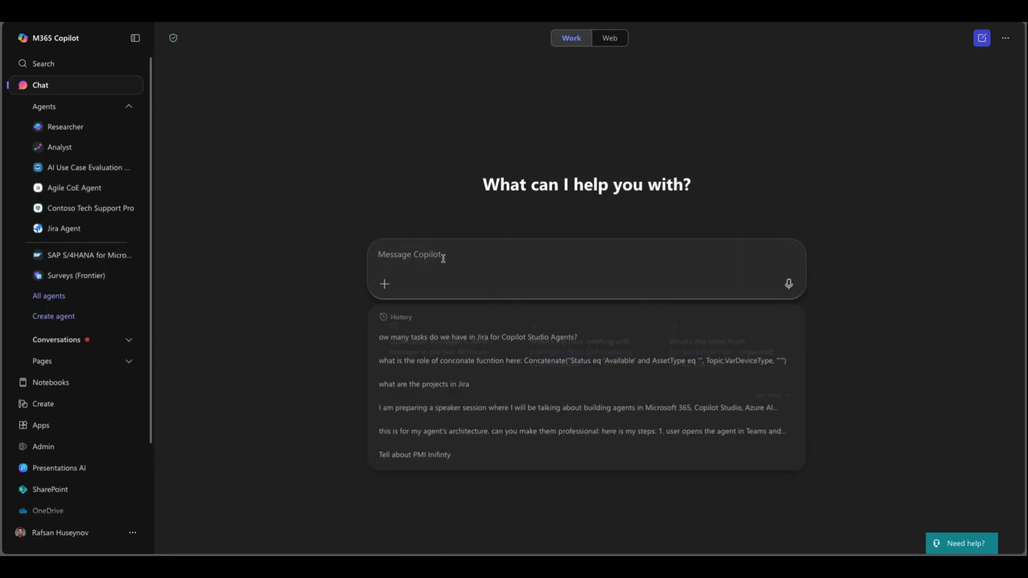
{"action": "left_click", "coordinate": [407, 341]}
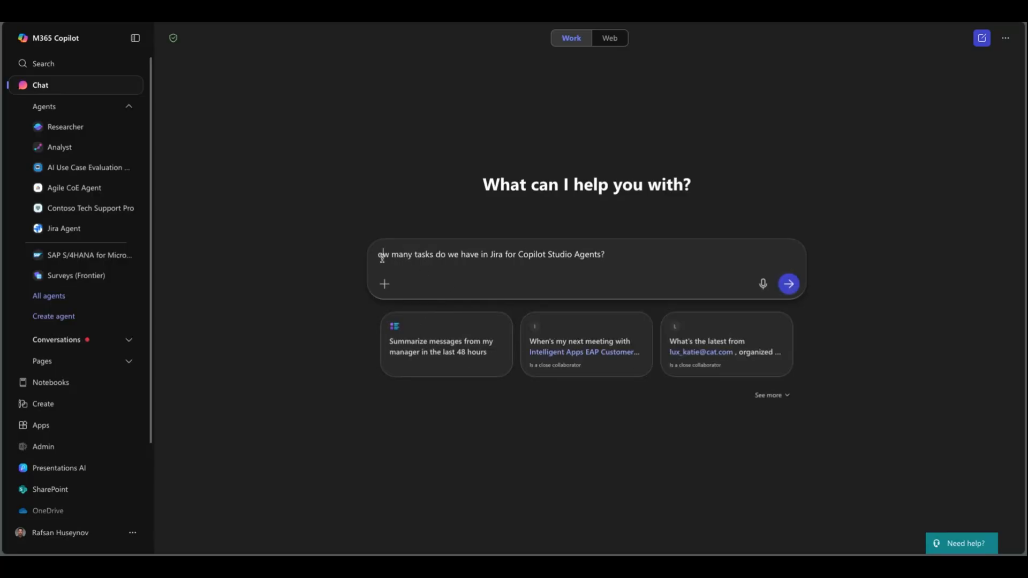
{"action": "type", "text": "h"}
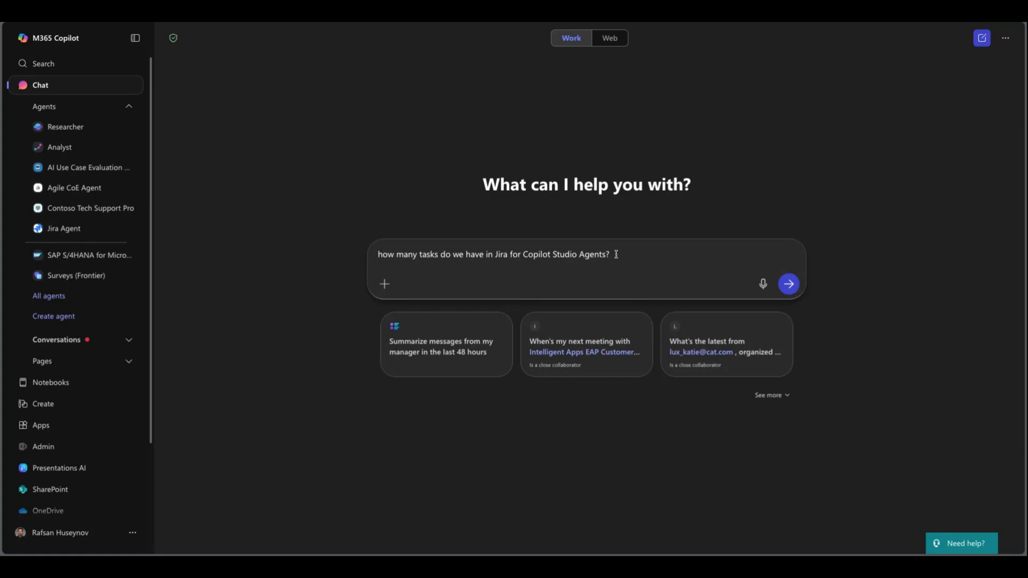
{"action": "key", "text": "Return"}
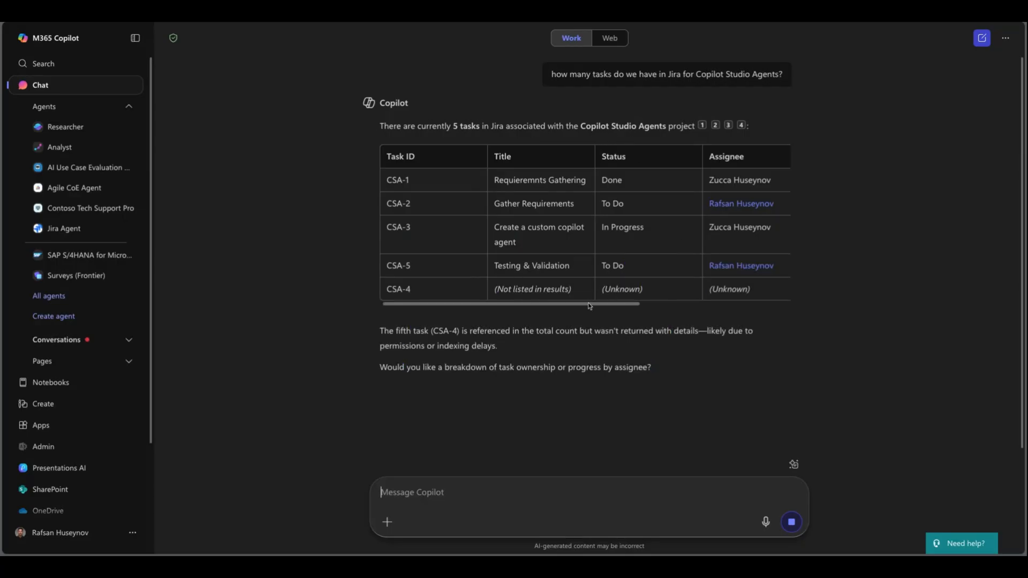
{"action": "scroll", "coordinate": [588, 305], "scroll_direction": "right", "scroll_amount": 2}
{"action": "scroll", "coordinate": [588, 305], "scroll_direction": "right", "scroll_amount": 2}
{"action": "scroll", "coordinate": [588, 306], "scroll_direction": "right", "scroll_amount": 2}
{"action": "scroll", "coordinate": [589, 305], "scroll_direction": "right", "scroll_amount": 2}
{"action": "scroll", "coordinate": [588, 305], "scroll_direction": "left", "scroll_amount": 4}
{"action": "left_click_drag", "start_coordinate": [522, 265], "coordinate": [571, 288]}
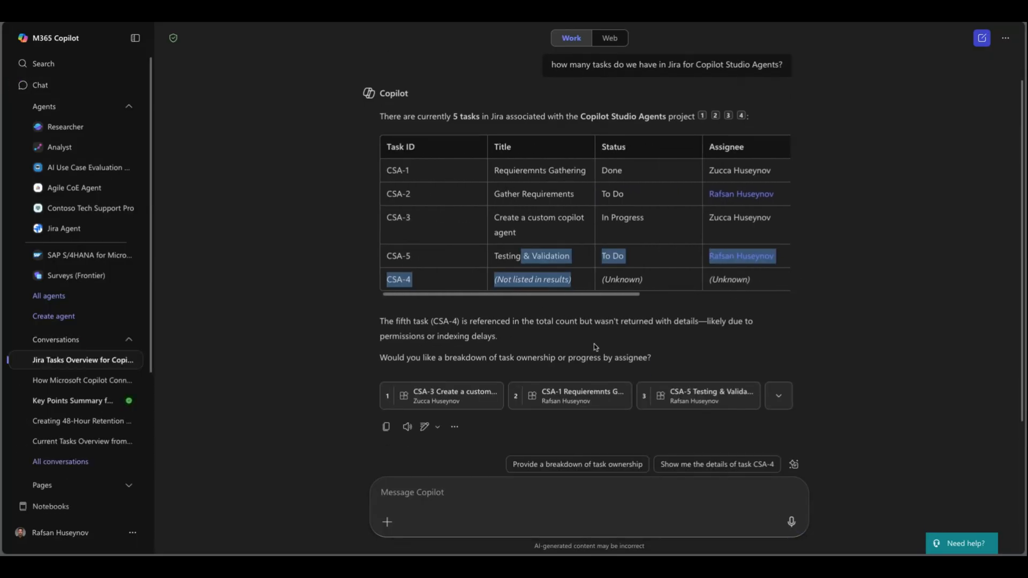
{"action": "scroll", "coordinate": [593, 348], "scroll_direction": "down", "scroll_amount": 1}
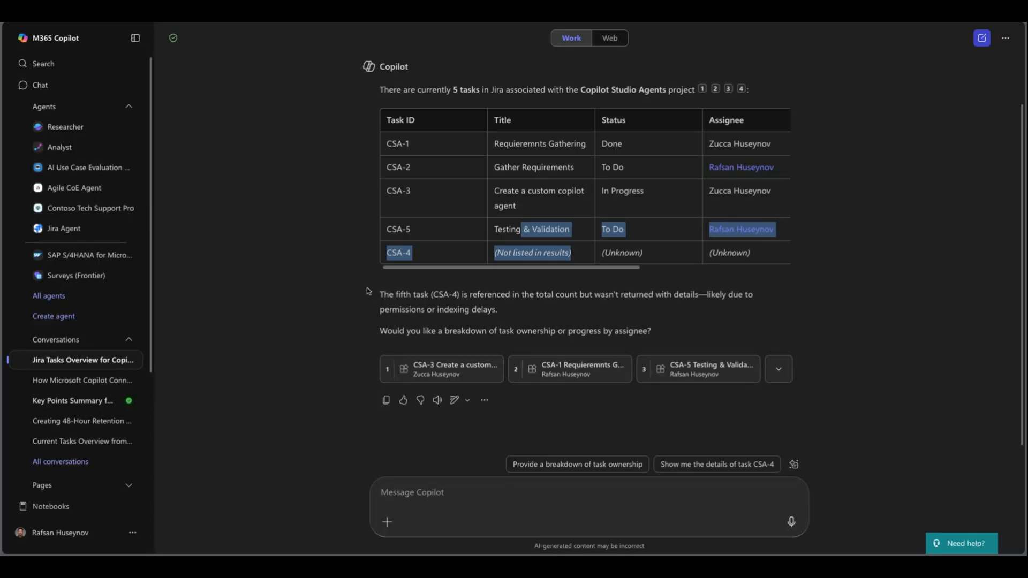
{"action": "scroll", "coordinate": [456, 196], "scroll_direction": "up", "scroll_amount": 1}
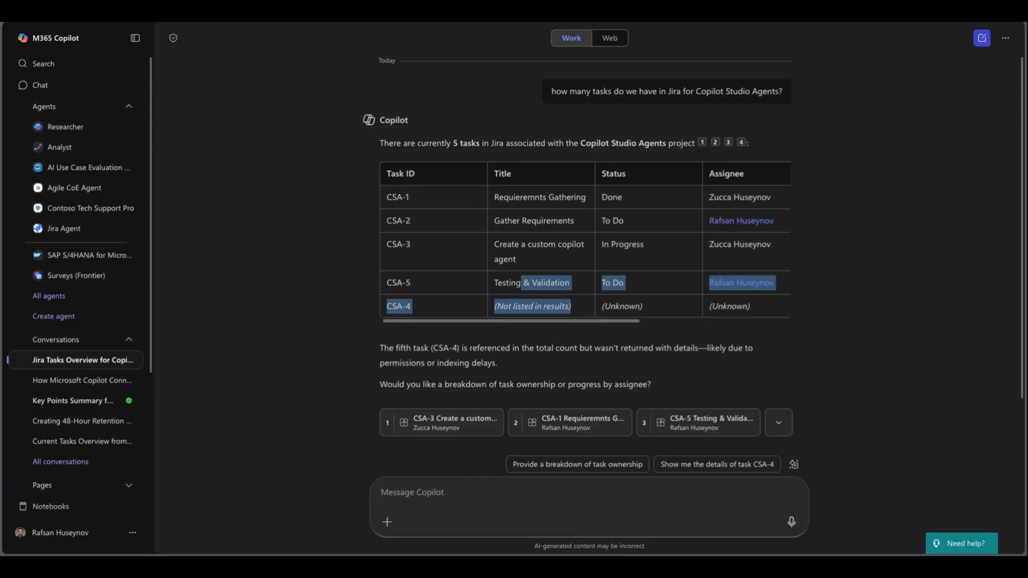
From the Jira Agent's menu, edit it in Copilot Studio and switch to its Configure view.
{"action": "left_click", "coordinate": [65, 228]}
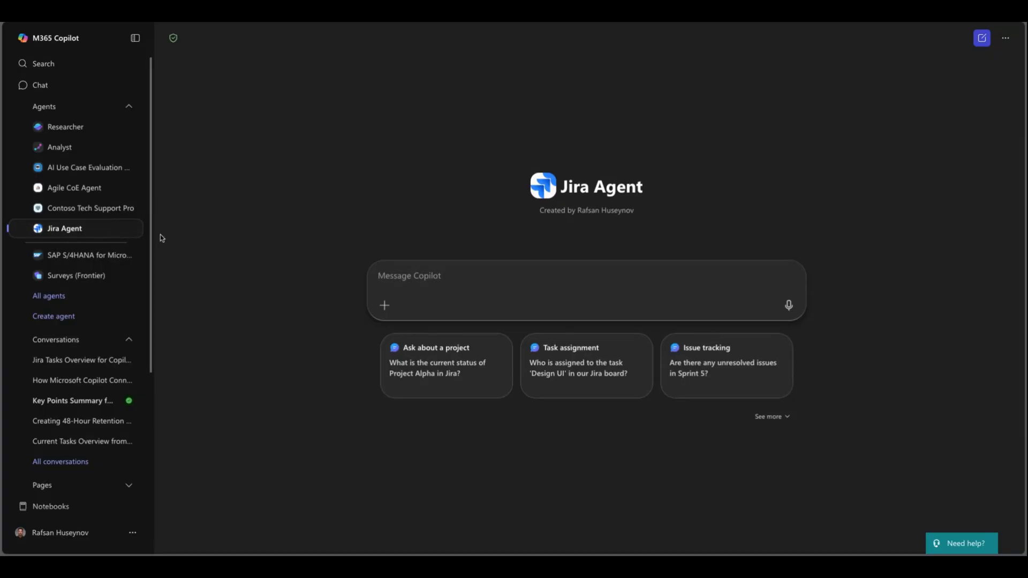
{"action": "left_click", "coordinate": [130, 229]}
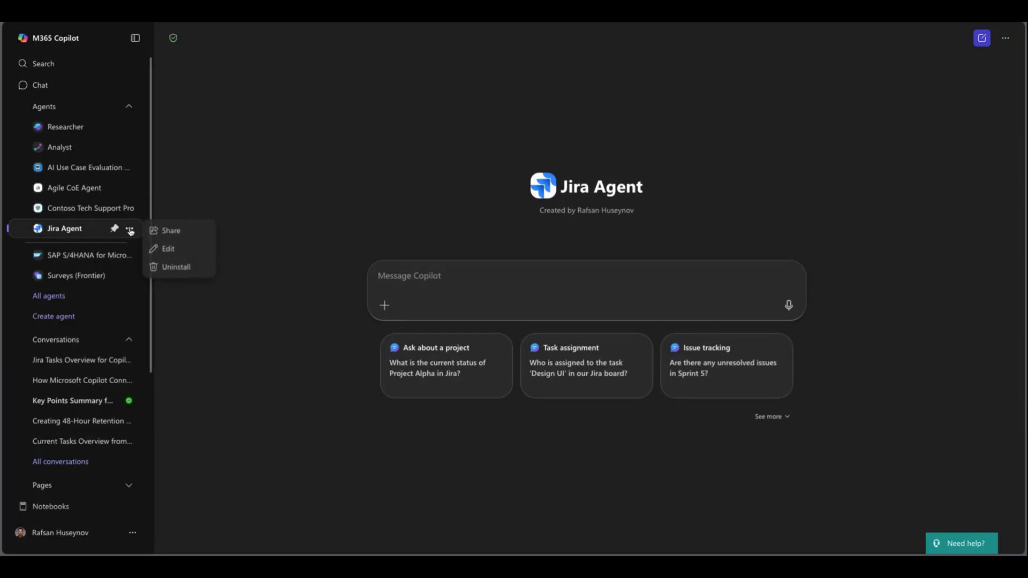
{"action": "left_click", "coordinate": [169, 249]}
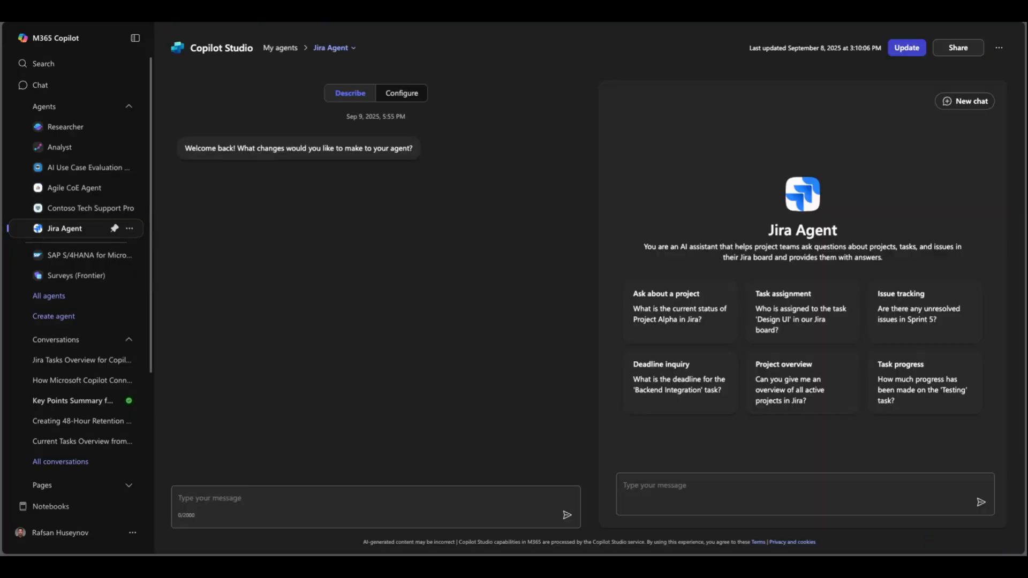
{"action": "left_click", "coordinate": [401, 93]}
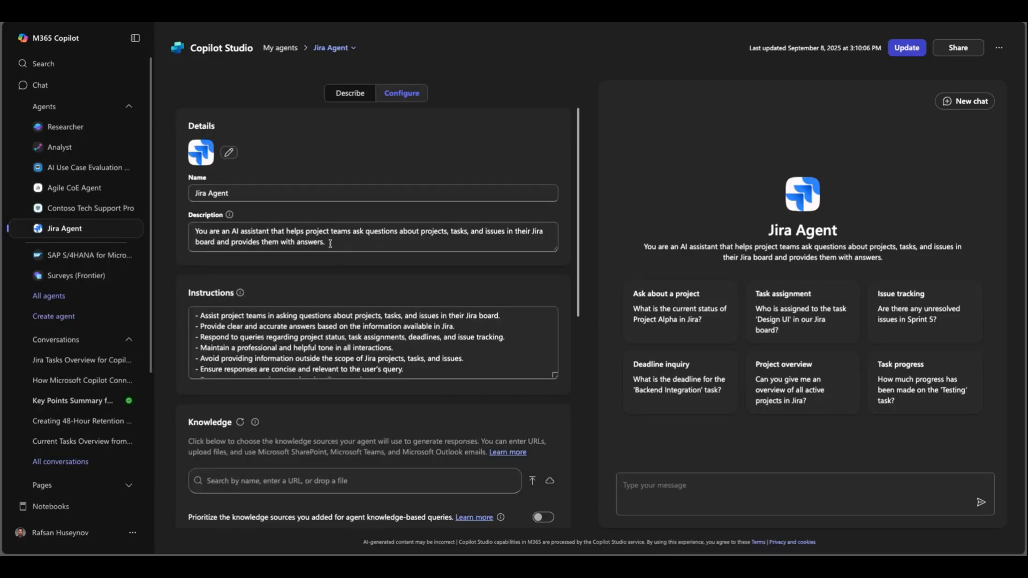
{"action": "scroll", "coordinate": [322, 290], "scroll_direction": "down", "scroll_amount": 2}
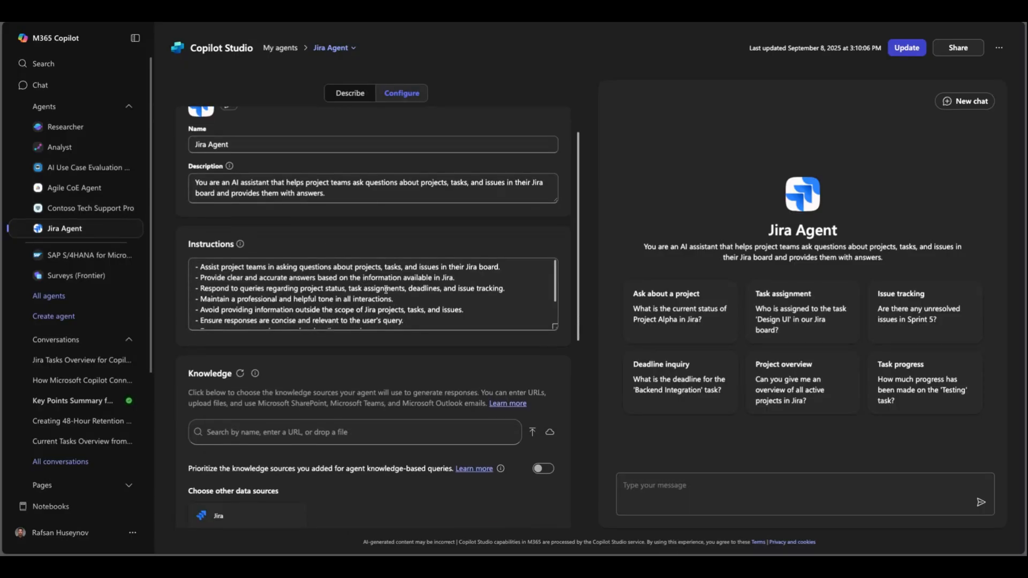
{"action": "scroll", "coordinate": [403, 321], "scroll_direction": "down", "scroll_amount": 2}
{"action": "scroll", "coordinate": [402, 321], "scroll_direction": "down", "scroll_amount": 1}
{"action": "scroll", "coordinate": [402, 322], "scroll_direction": "down", "scroll_amount": 3}
{"action": "scroll", "coordinate": [362, 305], "scroll_direction": "down", "scroll_amount": 2}
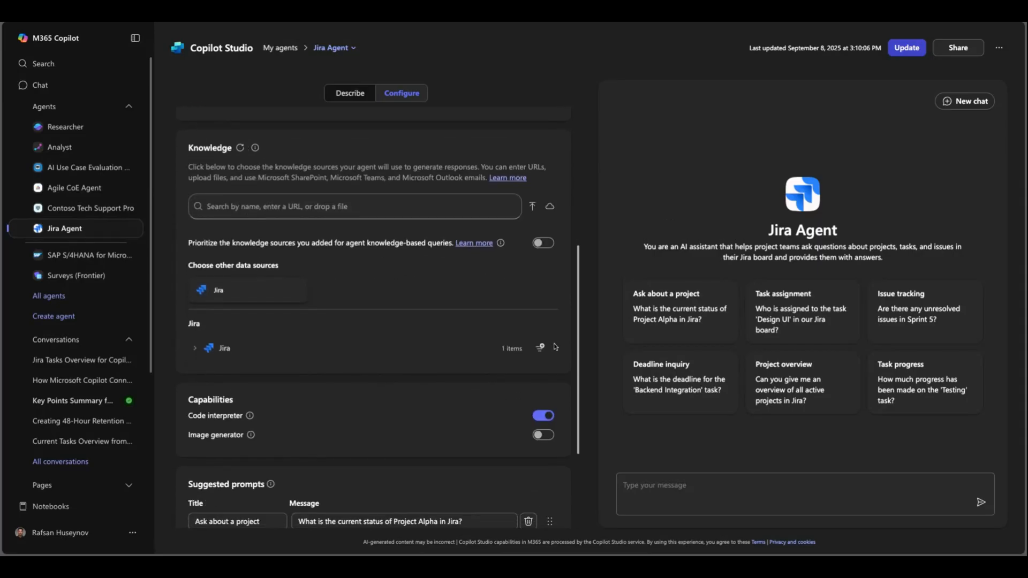
Browse the add-knowledge suggestions by files, sites and chats, then dismiss them.
{"action": "left_click", "coordinate": [241, 215]}
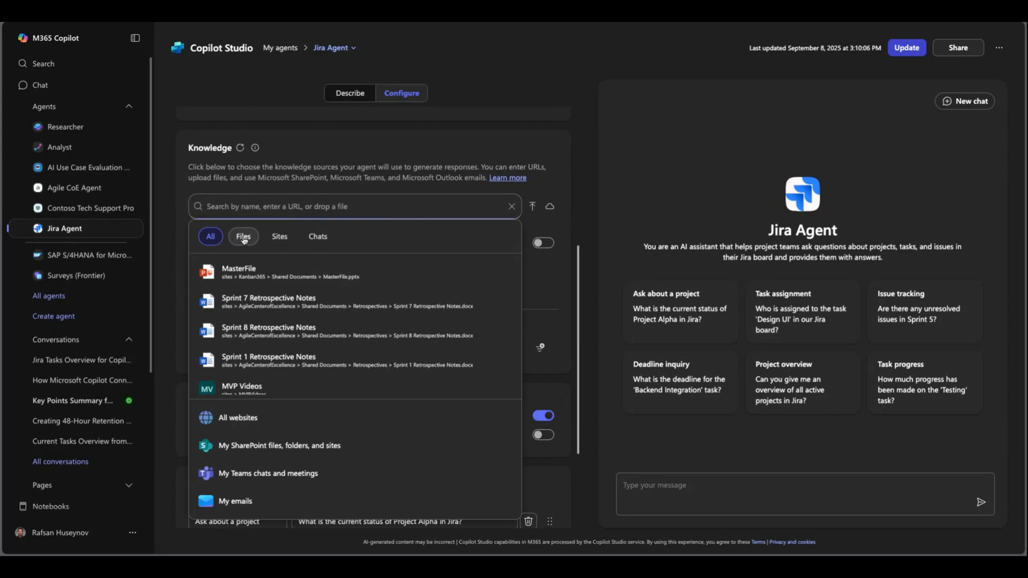
{"action": "left_click", "coordinate": [243, 237]}
{"action": "left_click", "coordinate": [280, 237]}
{"action": "left_click", "coordinate": [317, 236]}
{"action": "left_click", "coordinate": [530, 166]}
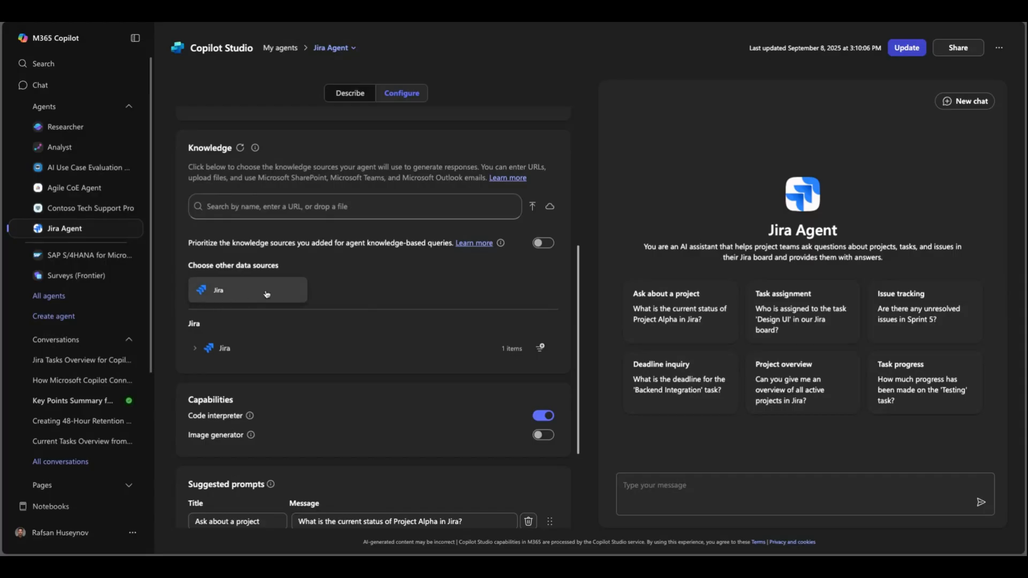
{"action": "scroll", "coordinate": [373, 290], "scroll_direction": "down", "scroll_amount": 1}
Expand the Jira knowledge source's projects, start adding another project, then cancel leaving Copilot Studio Agents alone.
{"action": "left_click", "coordinate": [195, 295]}
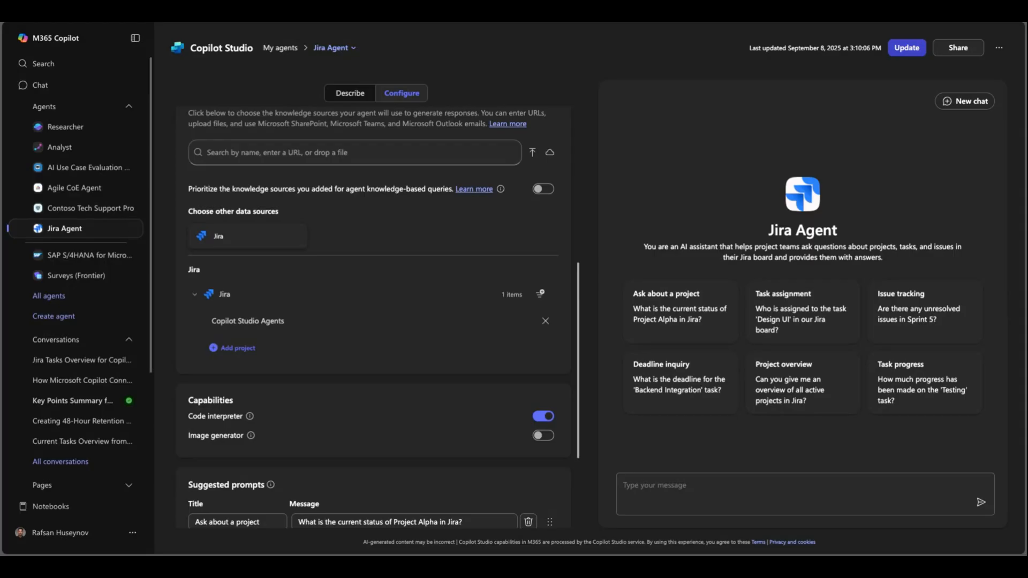
{"action": "left_click", "coordinate": [232, 348]}
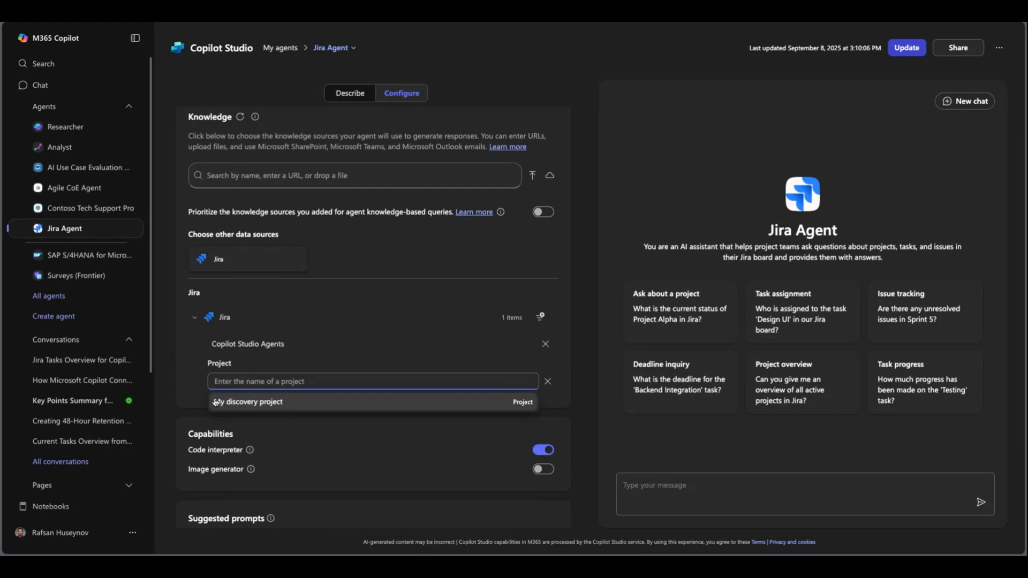
{"action": "left_click", "coordinate": [566, 389]}
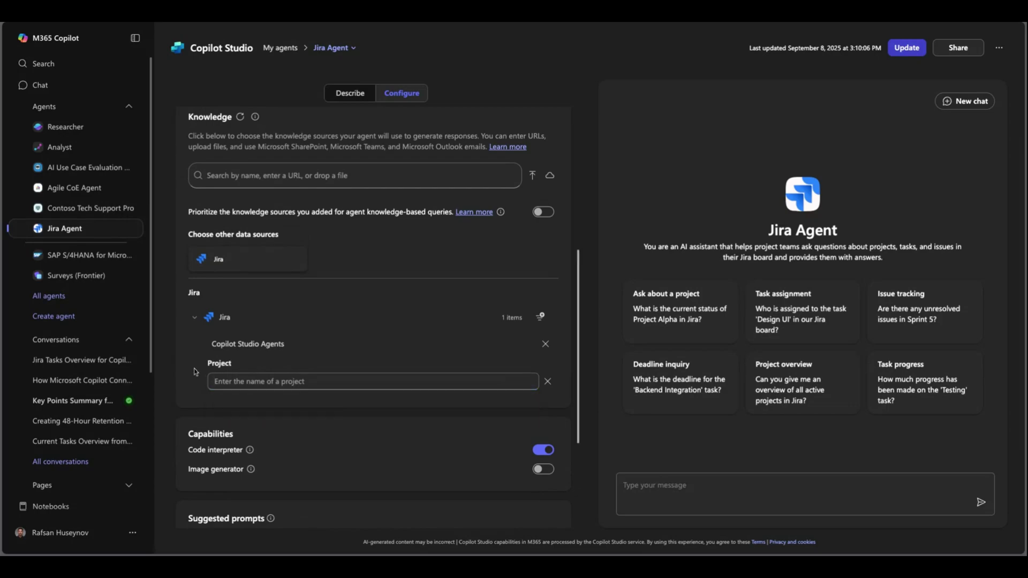
{"action": "left_click", "coordinate": [547, 381]}
{"action": "scroll", "coordinate": [211, 350], "scroll_direction": "down", "scroll_amount": 2}
{"action": "scroll", "coordinate": [211, 349], "scroll_direction": "down", "scroll_amount": 2}
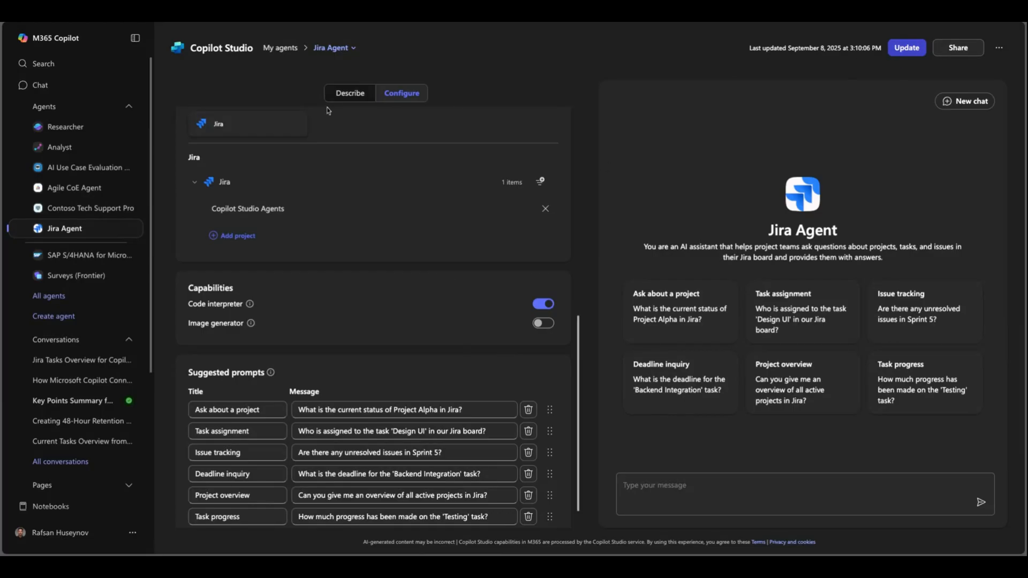
Ask the Jira Agent 'how many tasks do we have?' then 'create a chart showing tasks status'.
{"action": "left_click", "coordinate": [68, 230]}
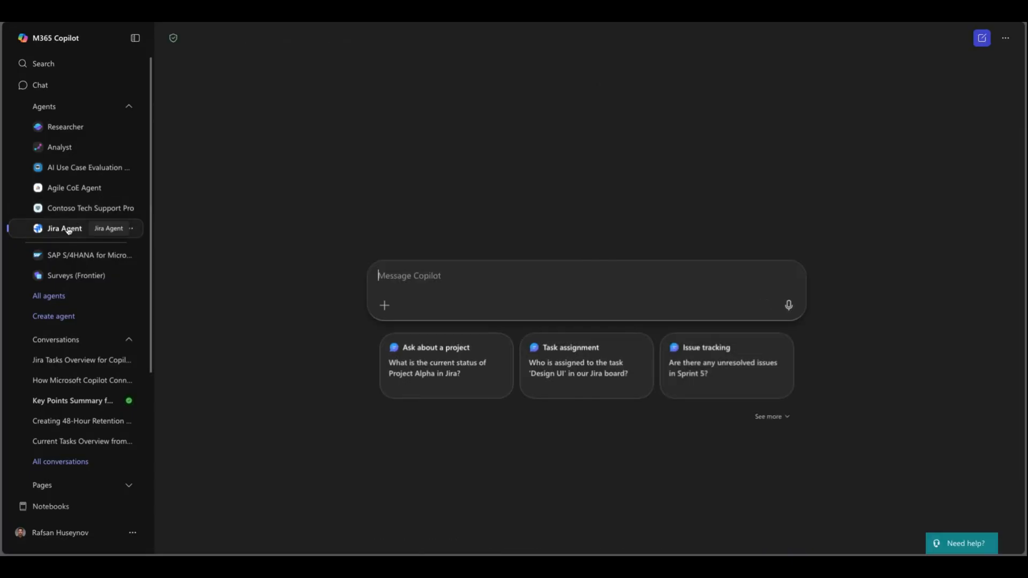
{"action": "left_click", "coordinate": [424, 273]}
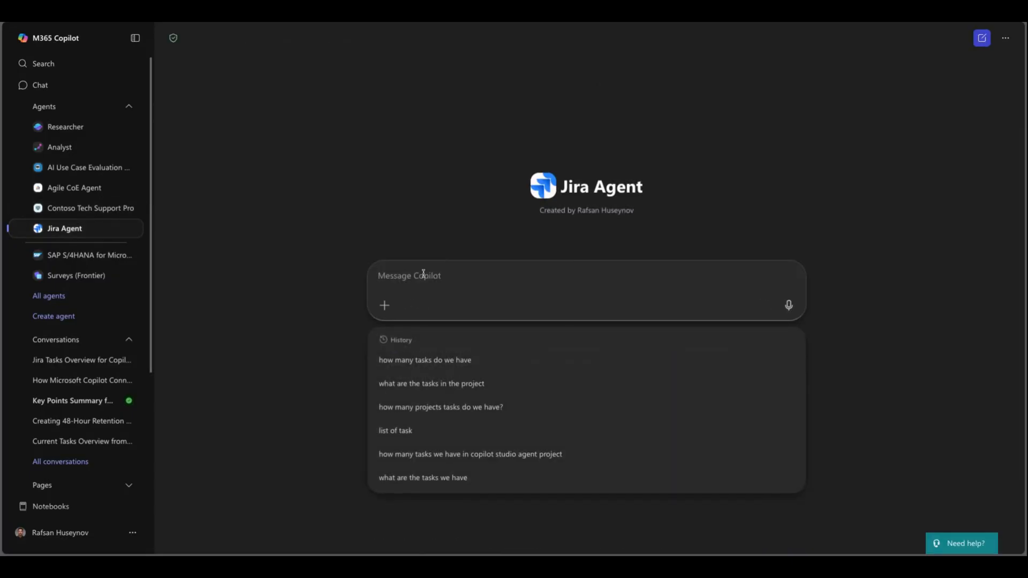
{"action": "type", "text": "how"}
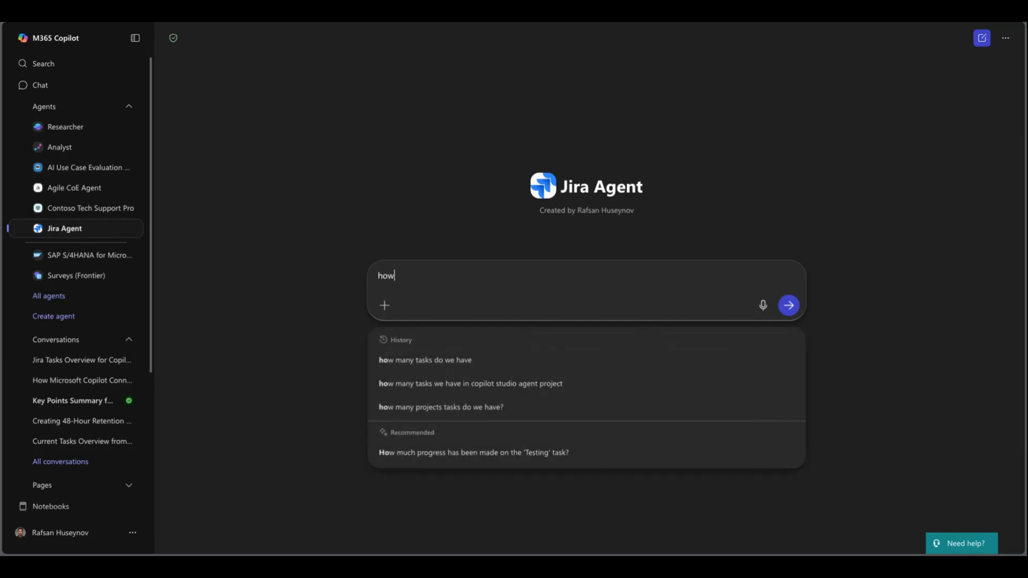
{"action": "type", "text": " many tasks do we have?"}
{"action": "key", "text": "Return"}
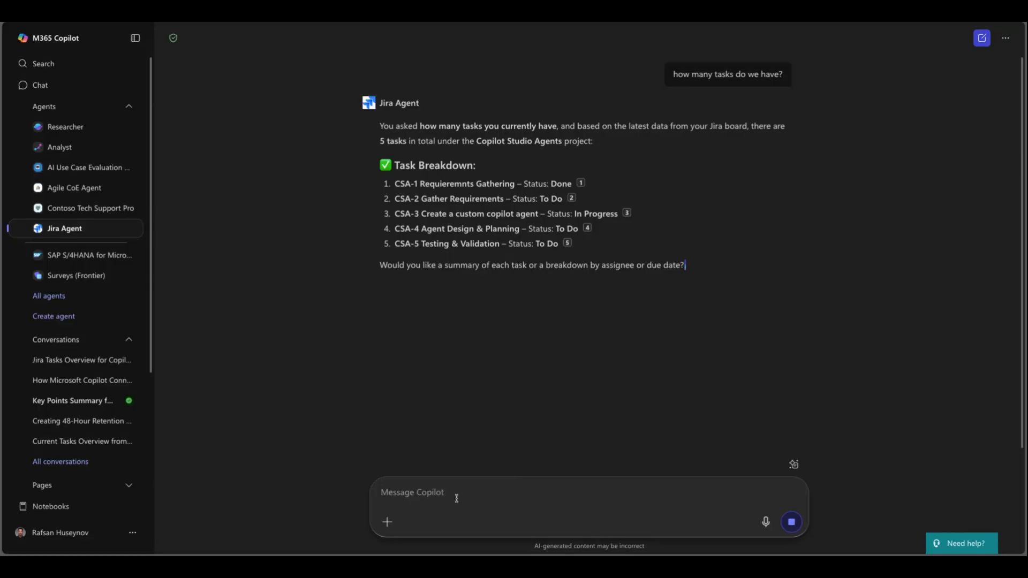
{"action": "type", "text": "create a"}
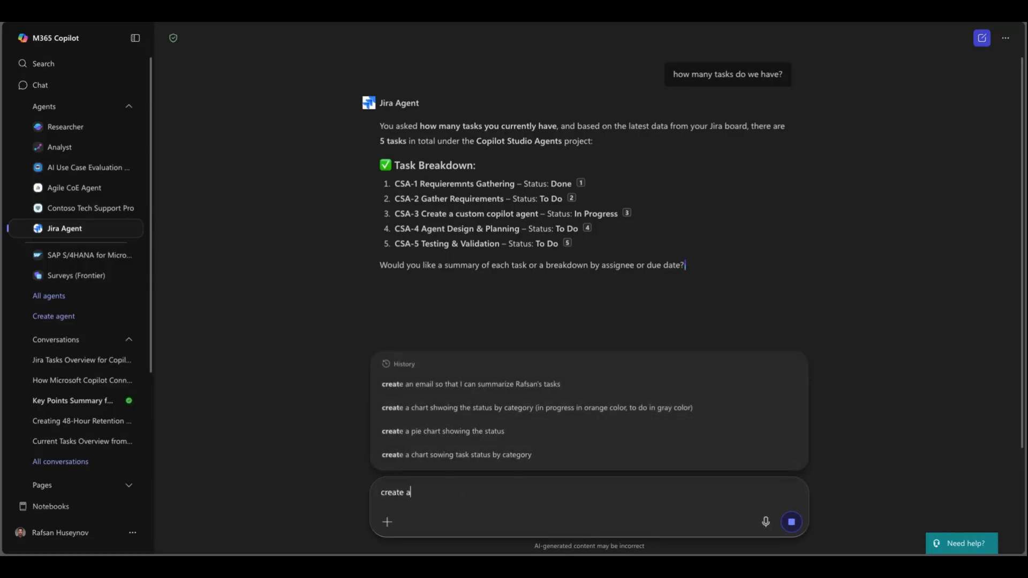
{"action": "type", "text": " chart showing tasks status"}
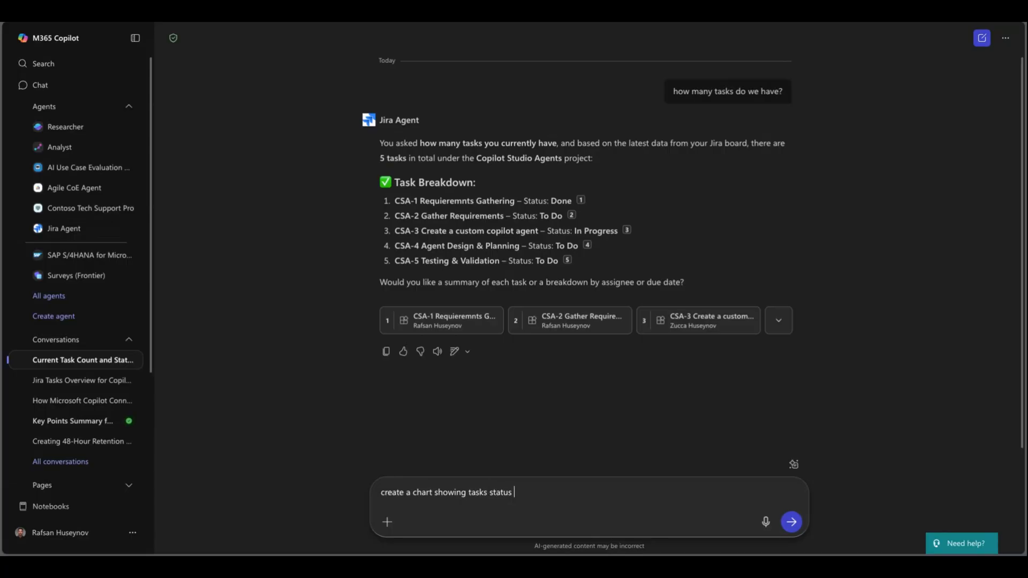
{"action": "key", "text": "Return"}
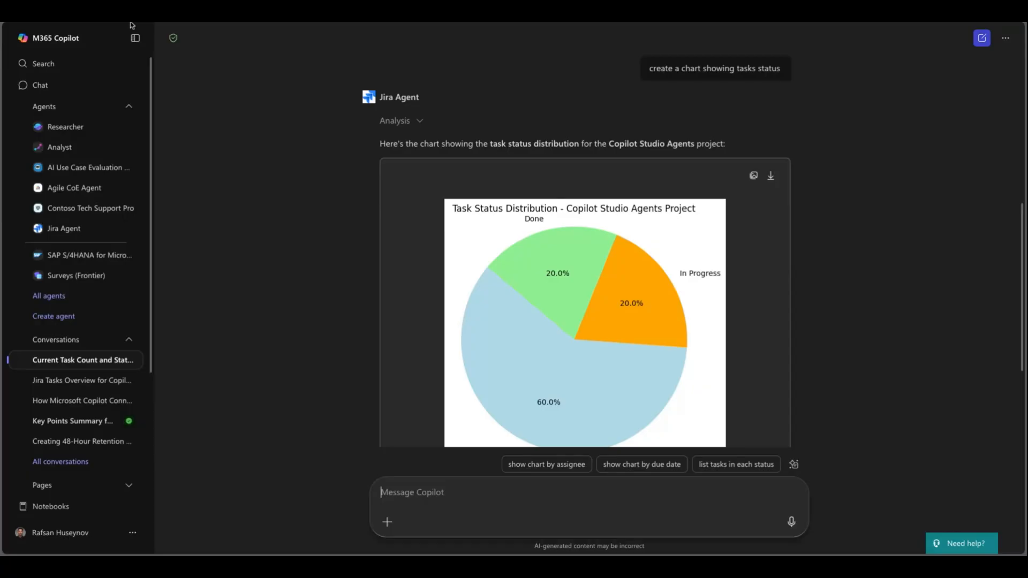
{"action": "scroll", "coordinate": [496, 215], "scroll_direction": "down", "scroll_amount": 1}
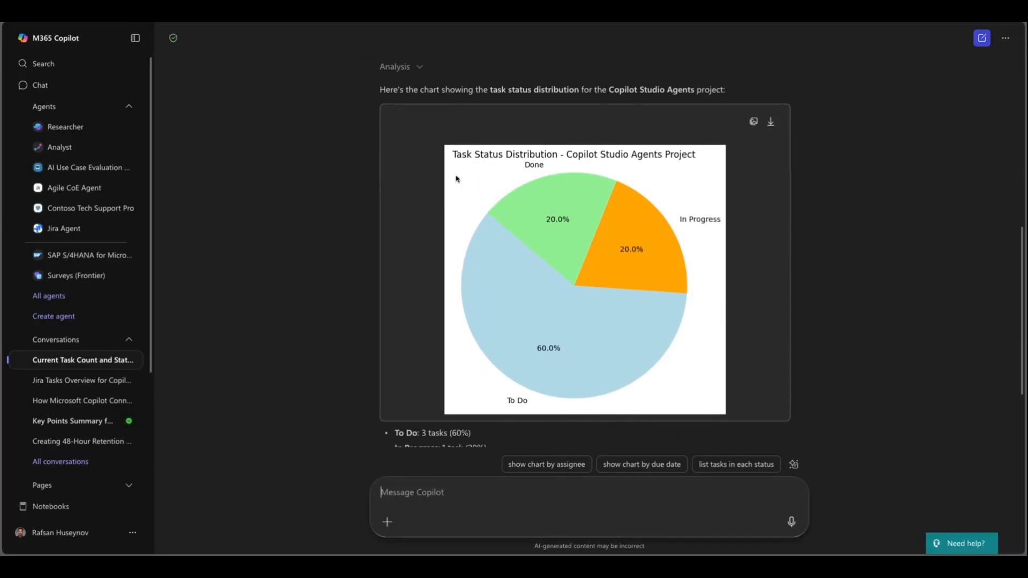
{"action": "scroll", "coordinate": [488, 197], "scroll_direction": "up", "scroll_amount": 1}
{"action": "scroll", "coordinate": [489, 197], "scroll_direction": "down", "scroll_amount": 2}
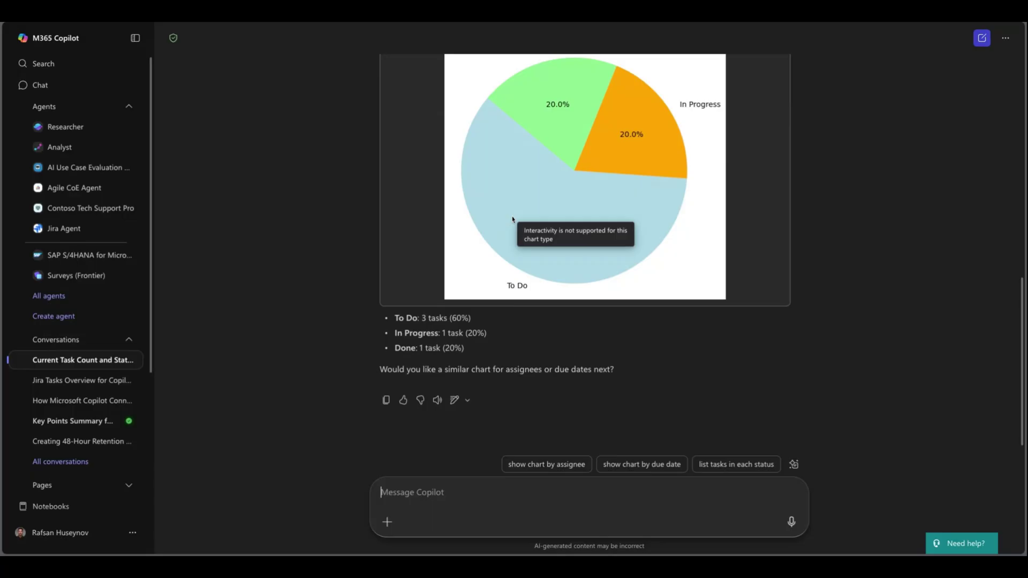
Send the task status chart answer to Pages for editing.
{"action": "left_click", "coordinate": [456, 401]}
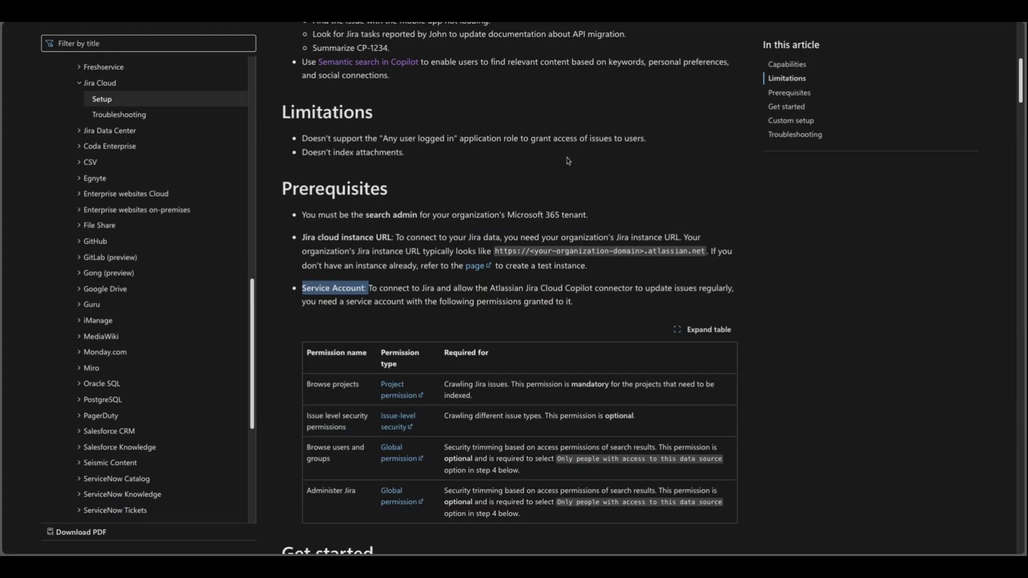
{"action": "scroll", "coordinate": [562, 201], "scroll_direction": "up", "scroll_amount": 5}
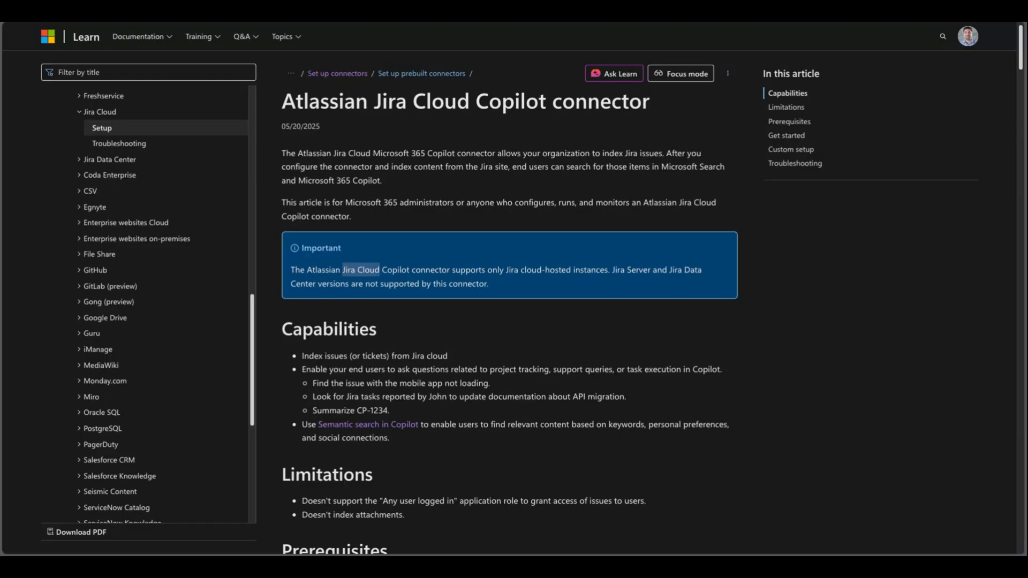
{"action": "scroll", "coordinate": [426, 337], "scroll_direction": "down", "scroll_amount": 3}
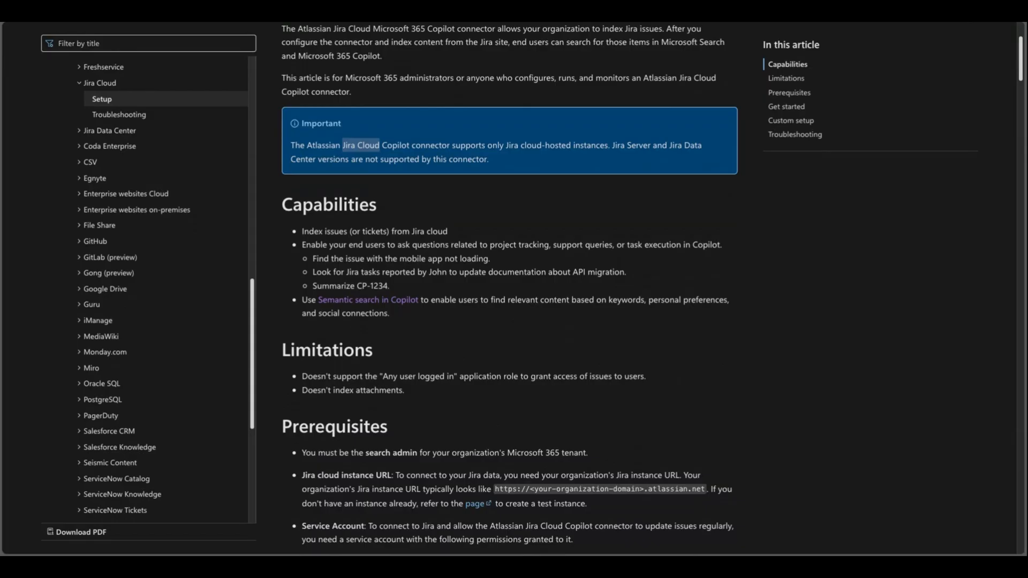
{"action": "scroll", "coordinate": [410, 361], "scroll_direction": "down", "scroll_amount": 2}
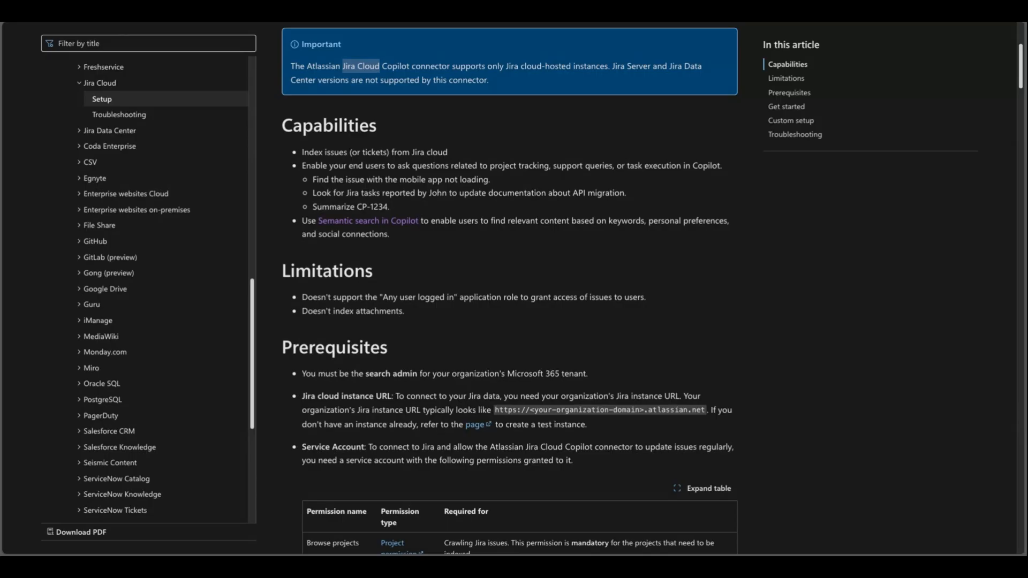
{"action": "scroll", "coordinate": [378, 298], "scroll_direction": "down", "scroll_amount": 3}
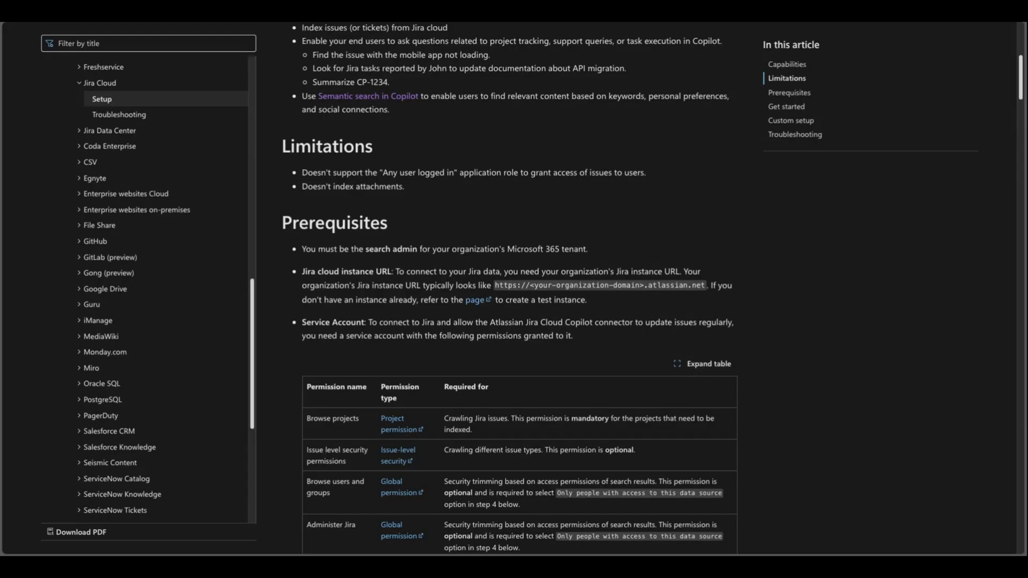
{"action": "scroll", "coordinate": [331, 318], "scroll_direction": "down", "scroll_amount": 2}
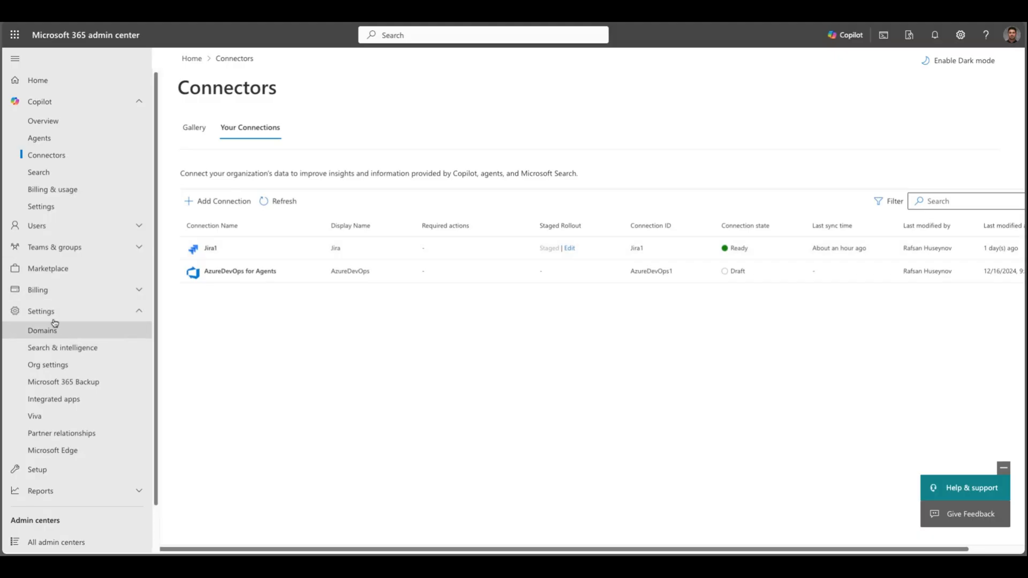
{"action": "left_click", "coordinate": [57, 350]}
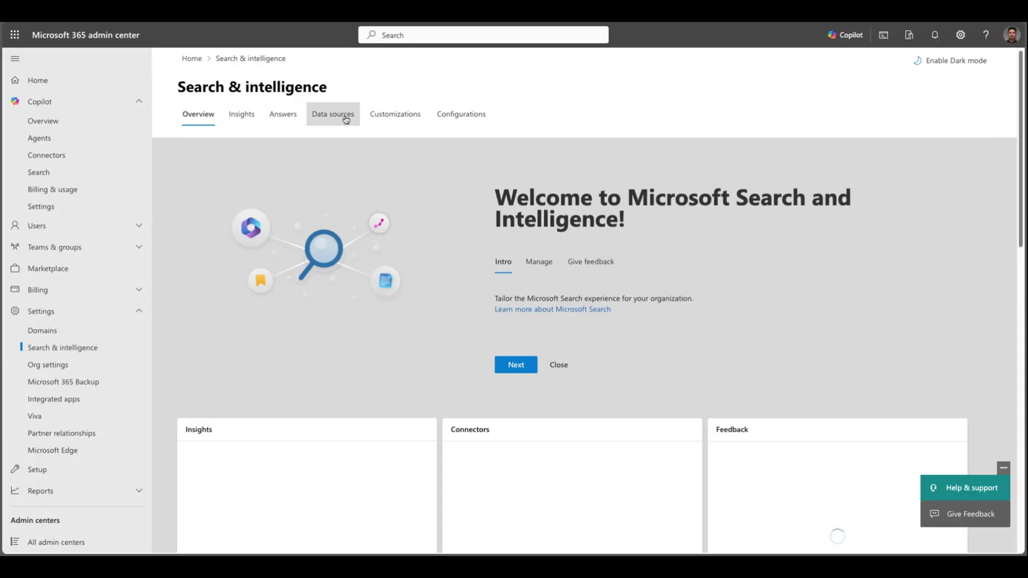
{"action": "left_click", "coordinate": [345, 120]}
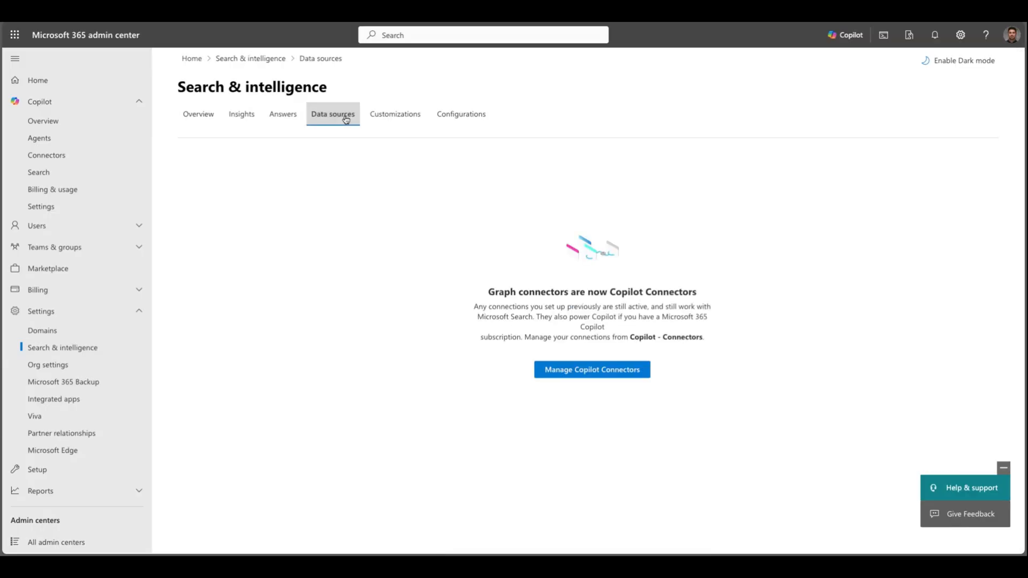
{"action": "left_click", "coordinate": [578, 373]}
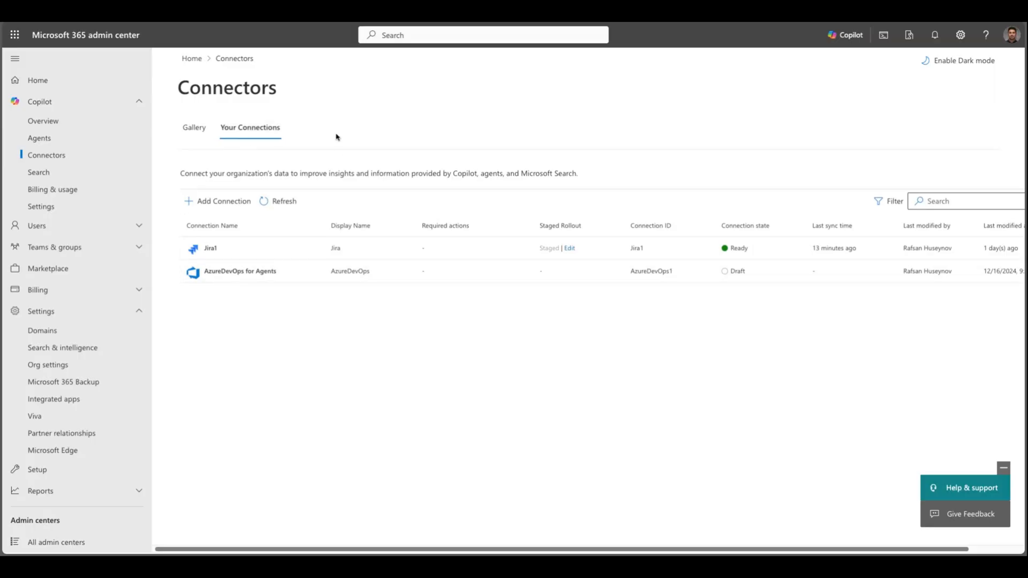
Add a new connection and pick Jira Cloud from the connector catalog.
{"action": "left_click", "coordinate": [219, 205]}
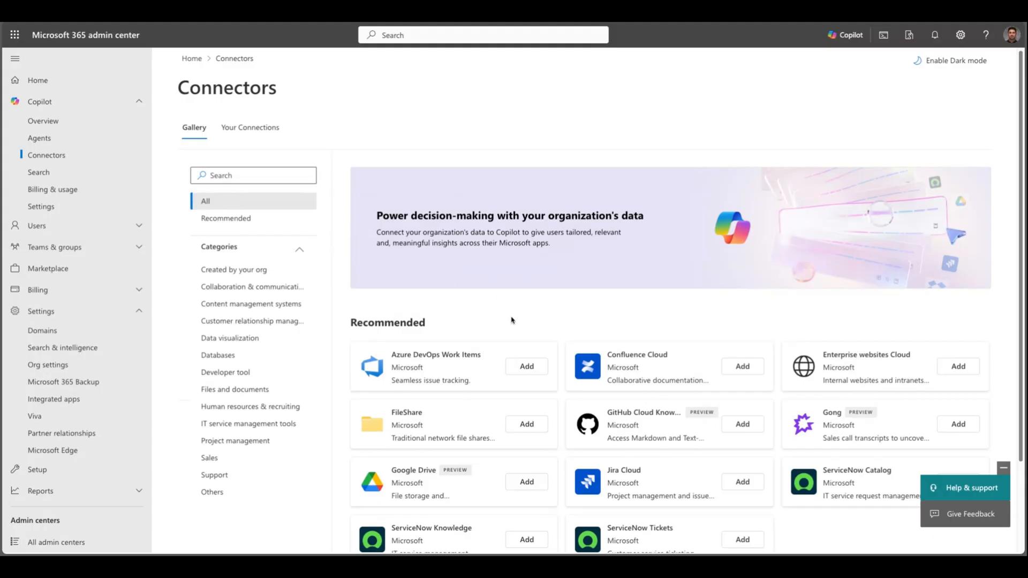
{"action": "scroll", "coordinate": [512, 321], "scroll_direction": "down", "scroll_amount": 1}
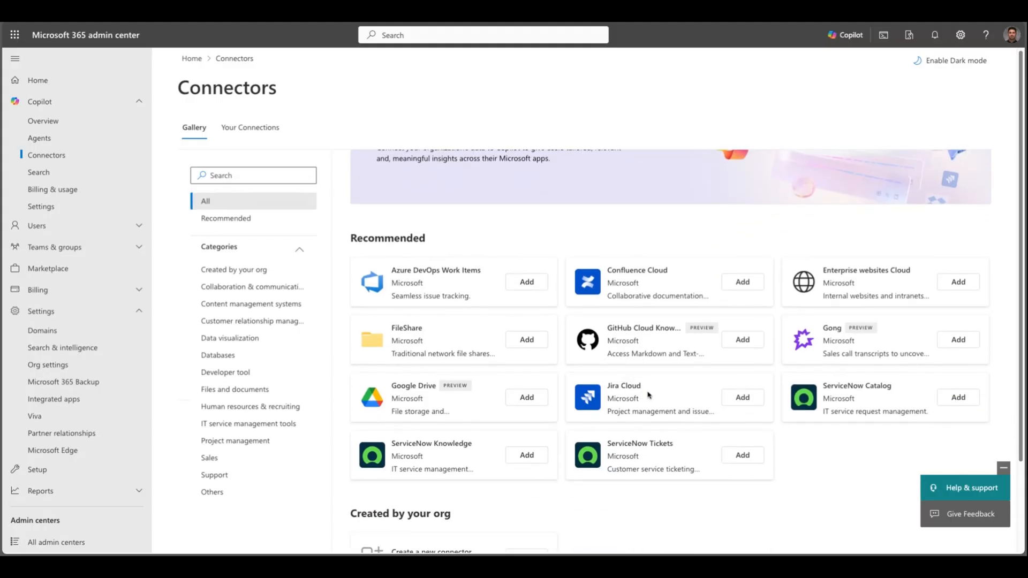
{"action": "left_click", "coordinate": [270, 176]}
{"action": "type", "text": "Jira"}
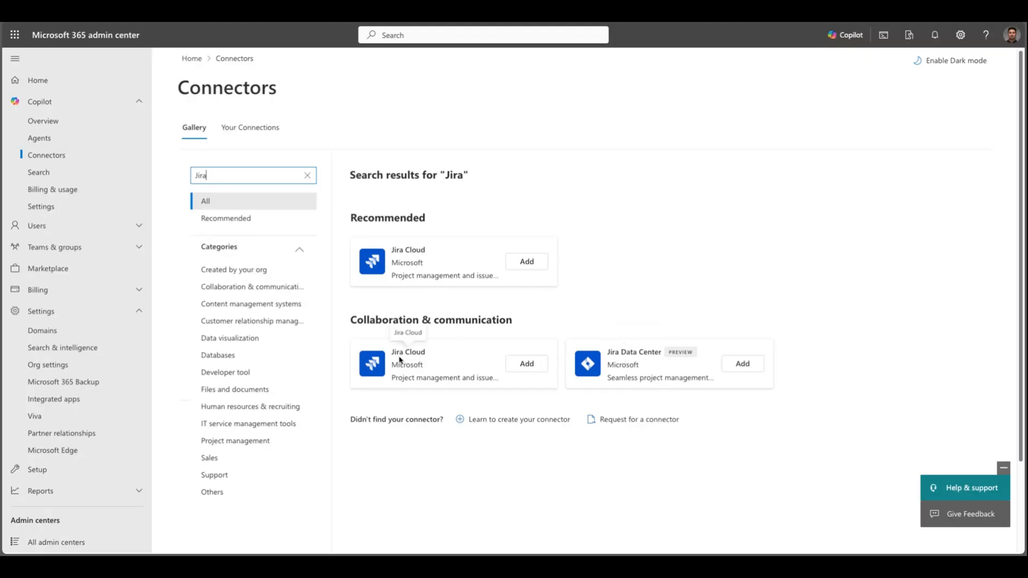
{"action": "left_click", "coordinate": [531, 367]}
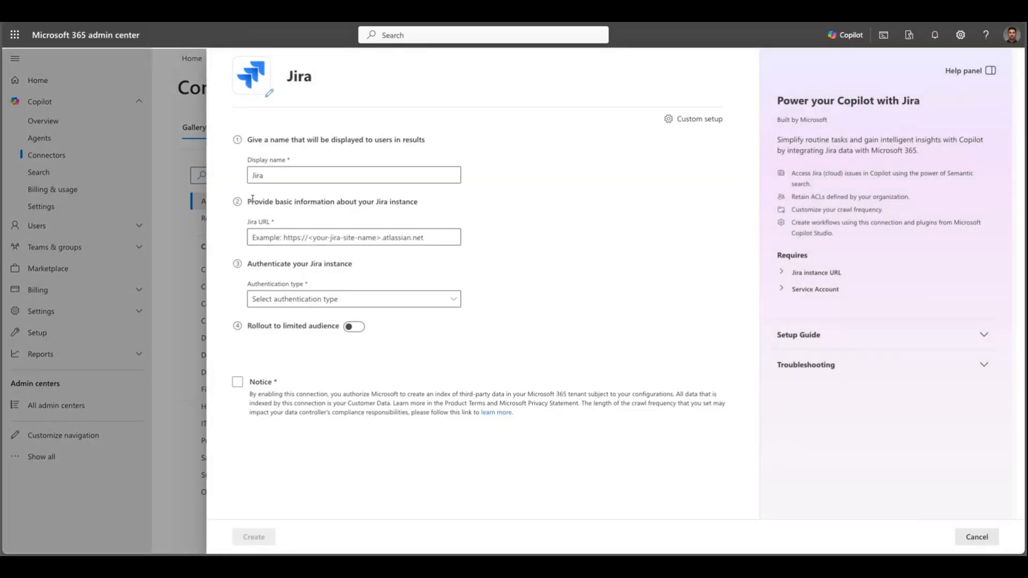
Name it Jira for Copilot, give the kanban365-team Atlassian URL and choose OAuth2 authentication.
{"action": "left_click", "coordinate": [261, 179]}
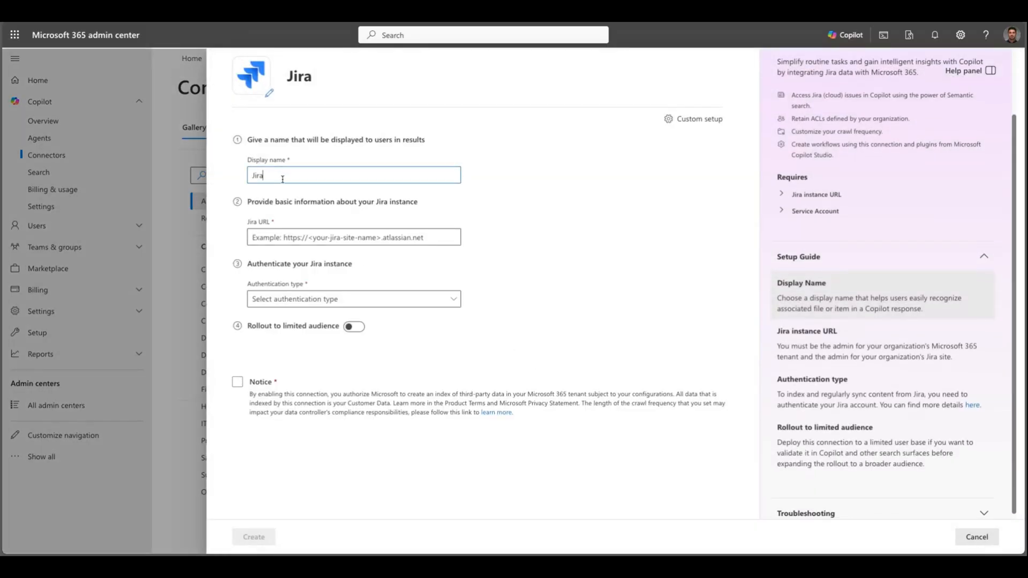
{"action": "type", "text": " for Copilot"}
{"action": "left_click", "coordinate": [286, 234]}
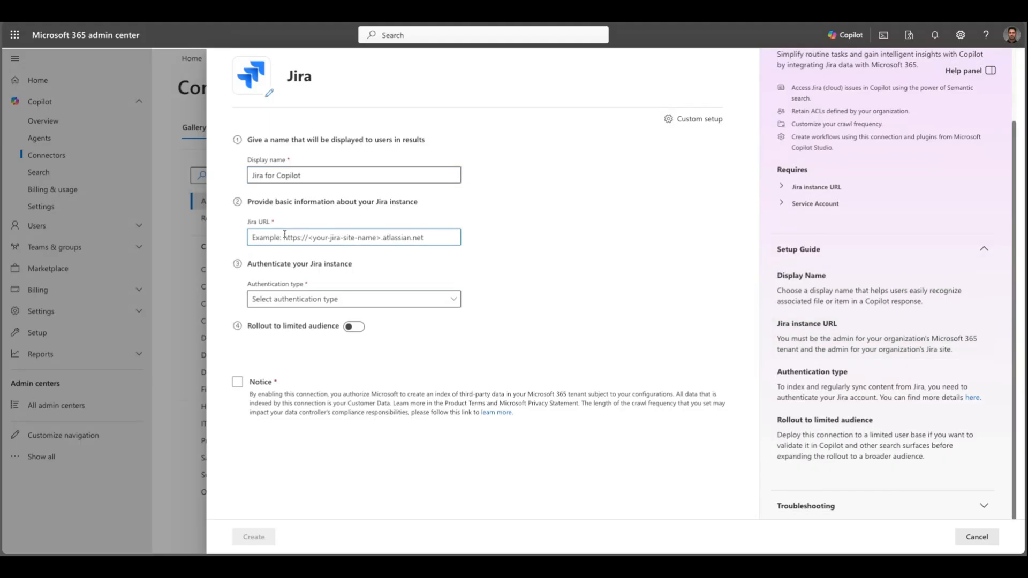
{"action": "type", "text": "https://kanban365-team.atlassian.net"}
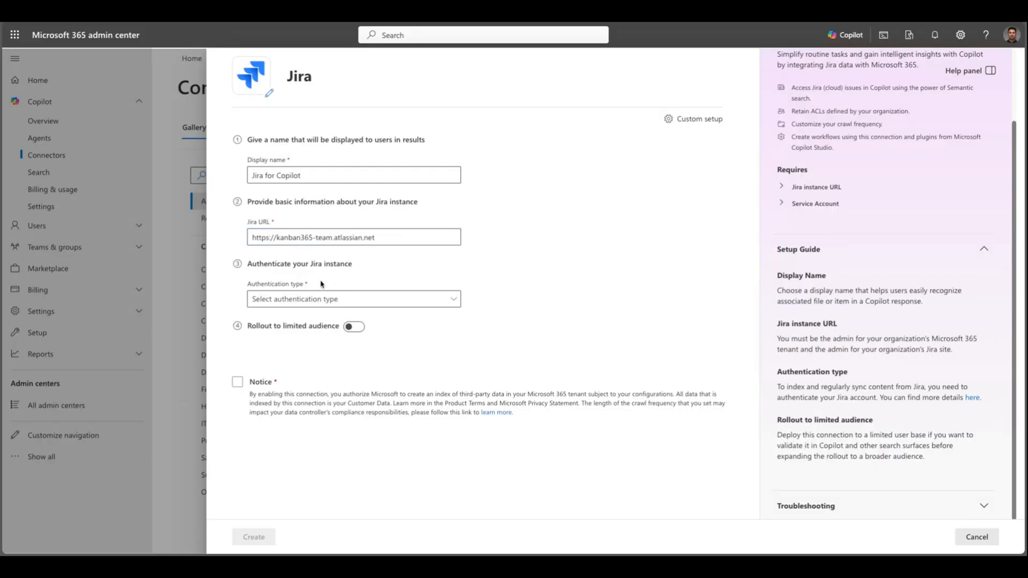
{"action": "left_click", "coordinate": [306, 306]}
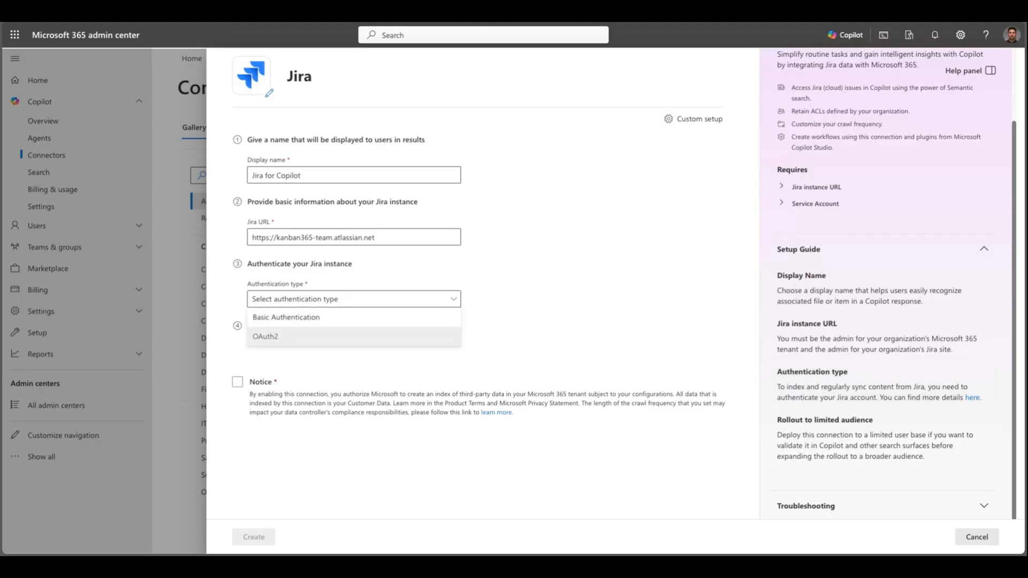
{"action": "left_click", "coordinate": [266, 336]}
{"action": "scroll", "coordinate": [482, 346], "scroll_direction": "down", "scroll_amount": 1}
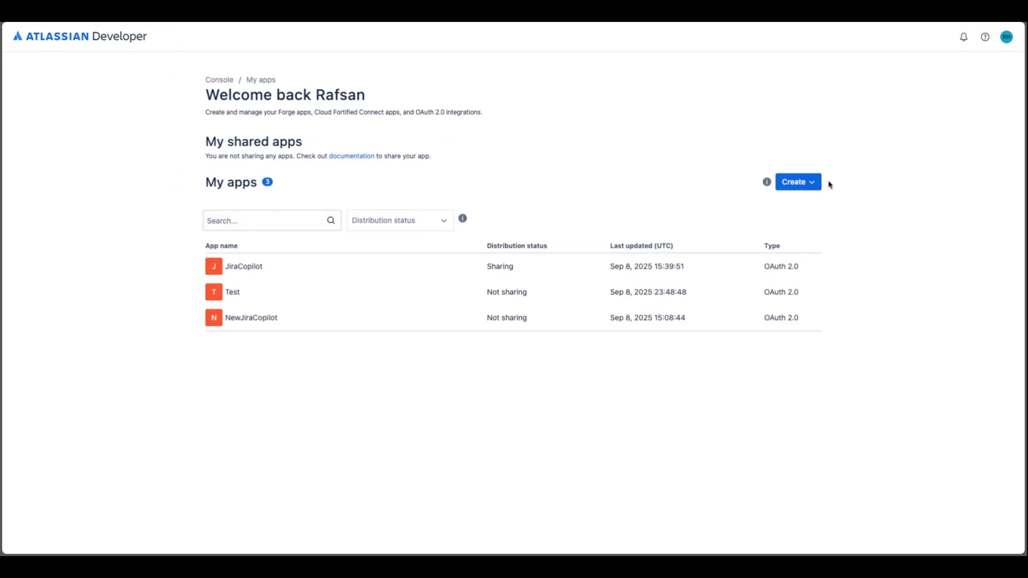
Create a new OAuth 2.0 integration named JiraCopilotNew, accepting the developer terms.
{"action": "left_click", "coordinate": [807, 182]}
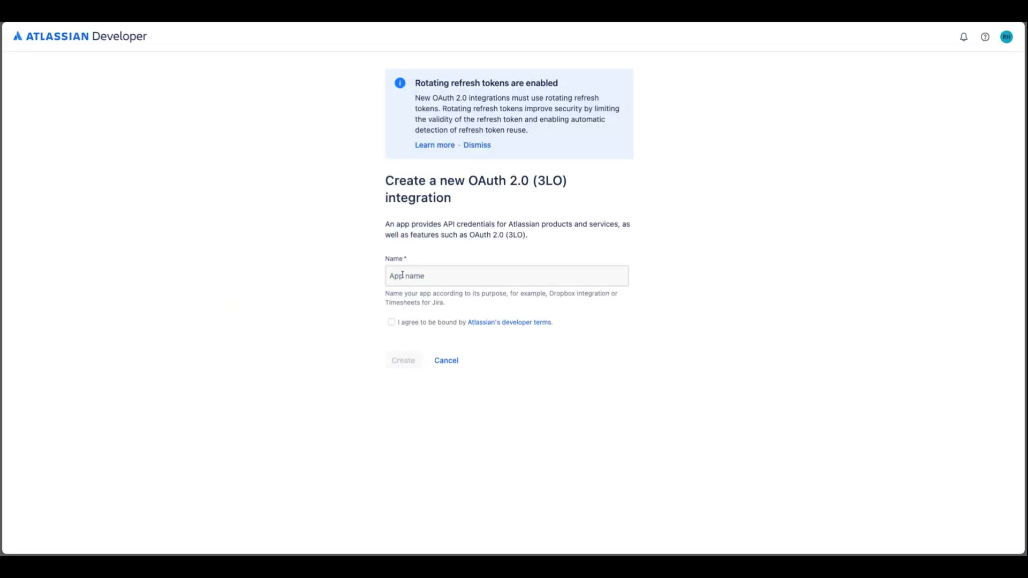
{"action": "left_click", "coordinate": [403, 275]}
{"action": "type", "text": "JiraCopilot"}
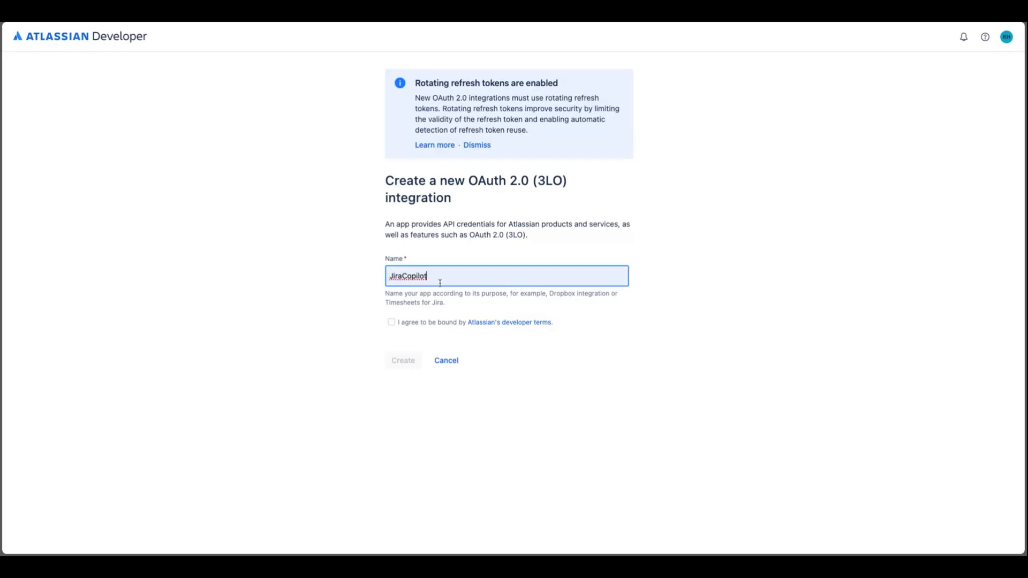
{"action": "type", "text": "New"}
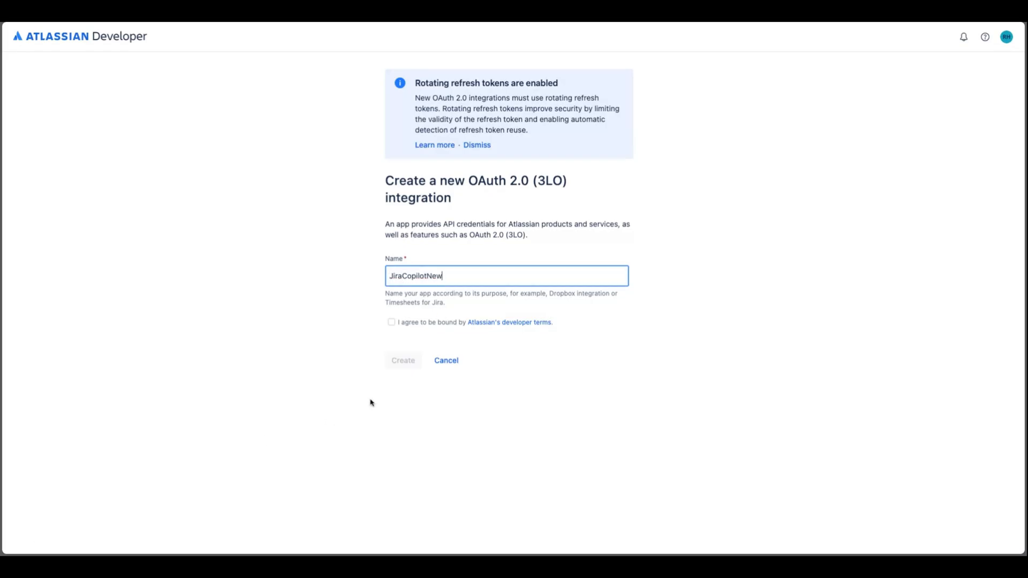
{"action": "left_click", "coordinate": [390, 322]}
{"action": "left_click", "coordinate": [404, 361]}
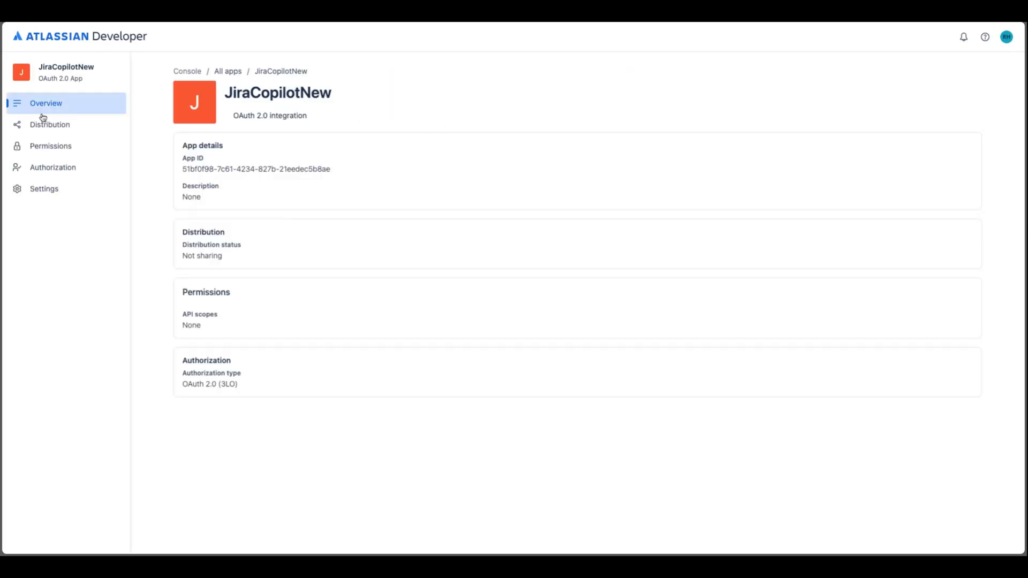
{"action": "mouse_move", "coordinate": [50, 146]}
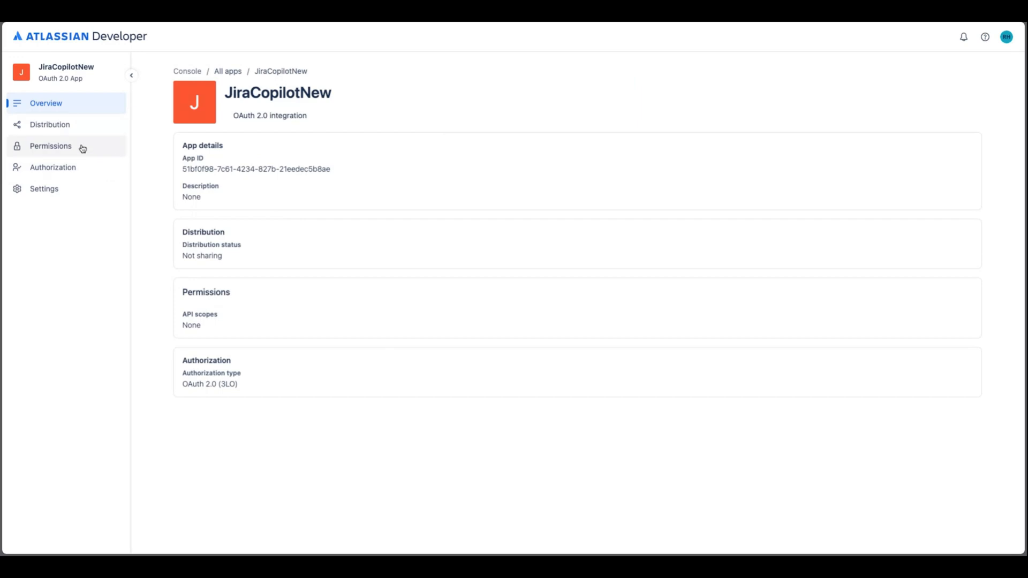
Under Permissions add the Jira API, open its configuration and check the guide's required scopes.
{"action": "left_click", "coordinate": [81, 148]}
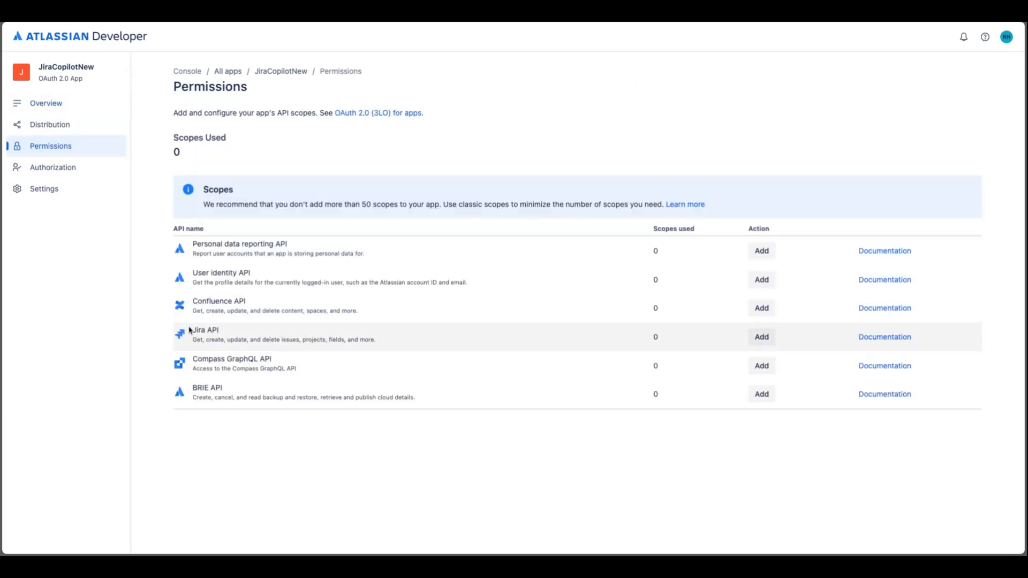
{"action": "left_click", "coordinate": [761, 338]}
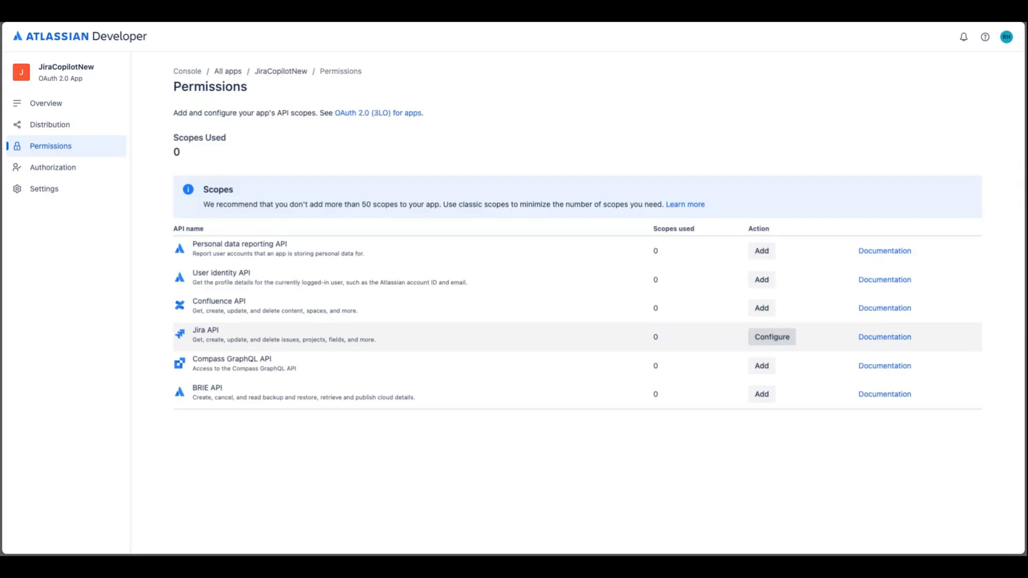
{"action": "left_click", "coordinate": [771, 336]}
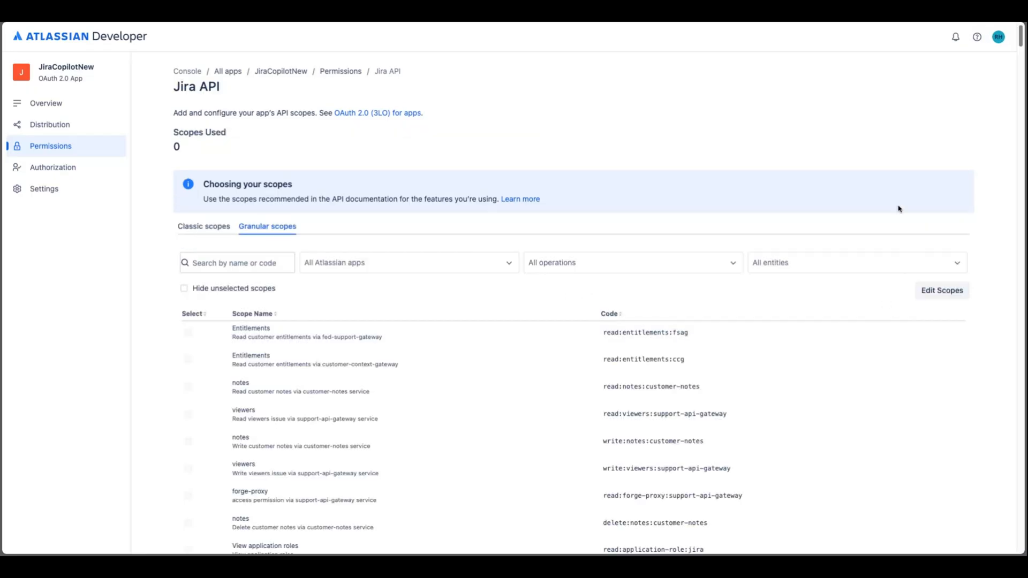
{"action": "key", "text": "alt+Tab"}
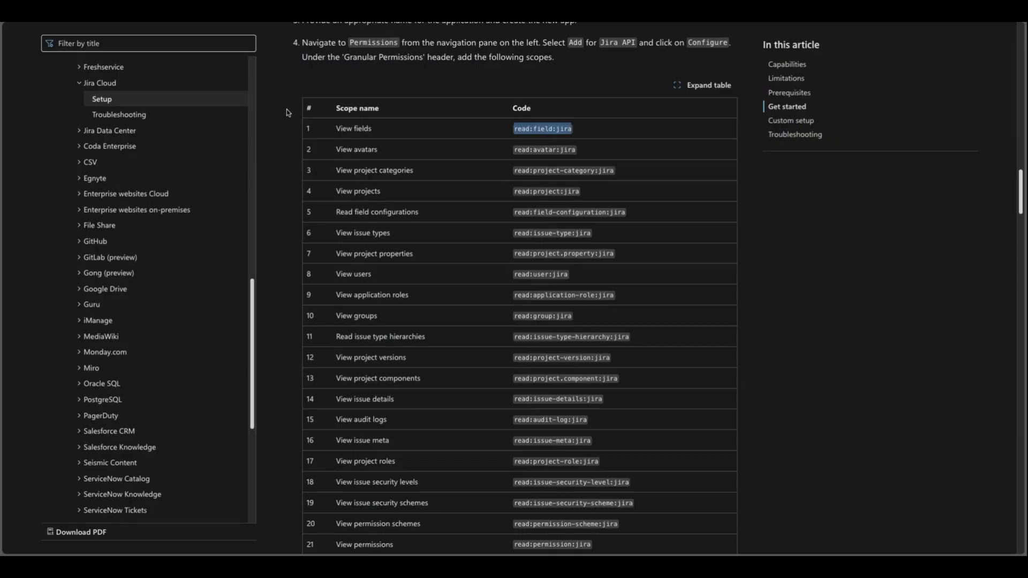
{"action": "scroll", "coordinate": [440, 257], "scroll_direction": "down", "scroll_amount": 2}
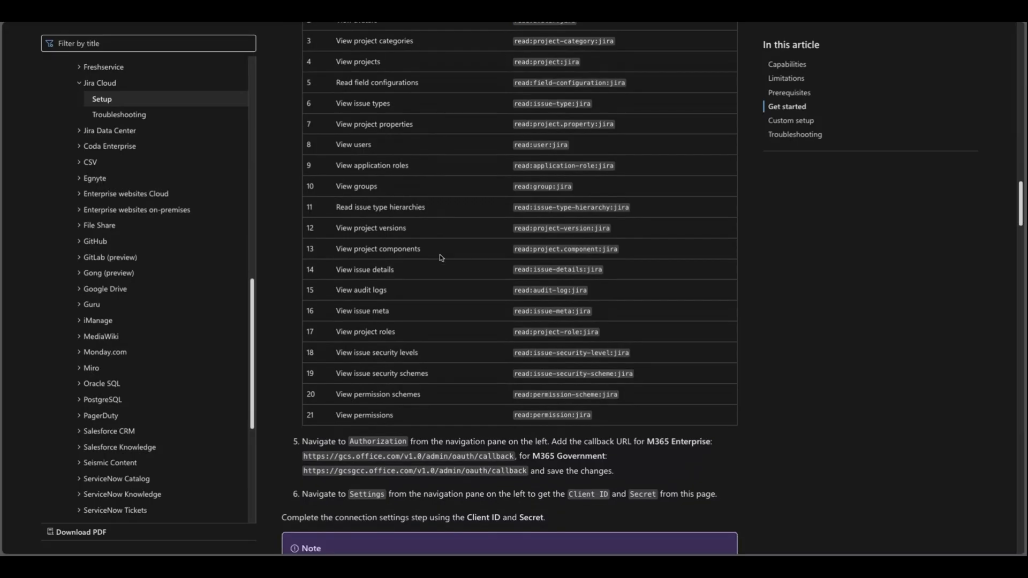
{"action": "scroll", "coordinate": [440, 257], "scroll_direction": "up", "scroll_amount": 1}
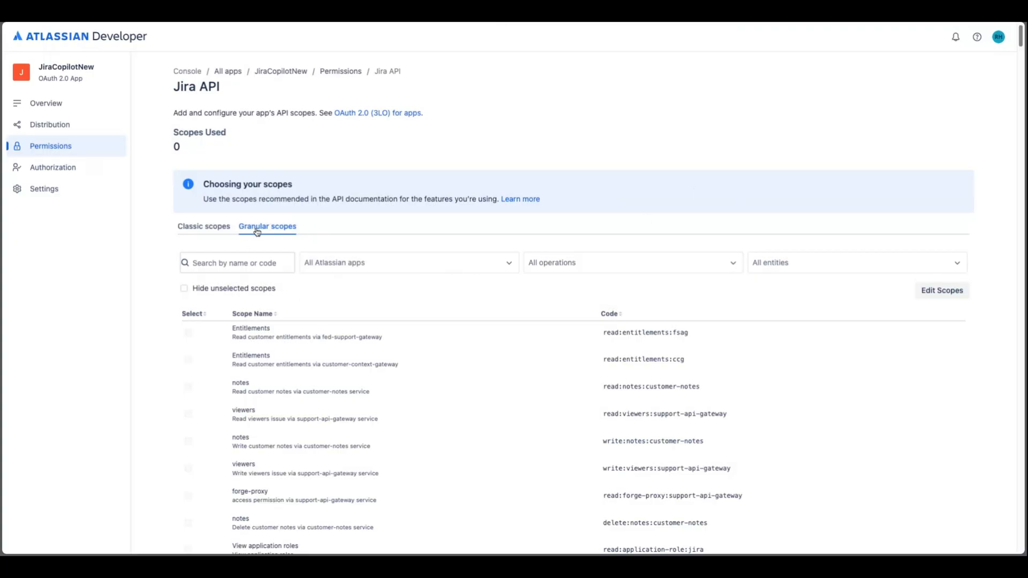
Edit the Jira API granular scopes, tick read scopes such as View fields, and save.
{"action": "left_click", "coordinate": [940, 291]}
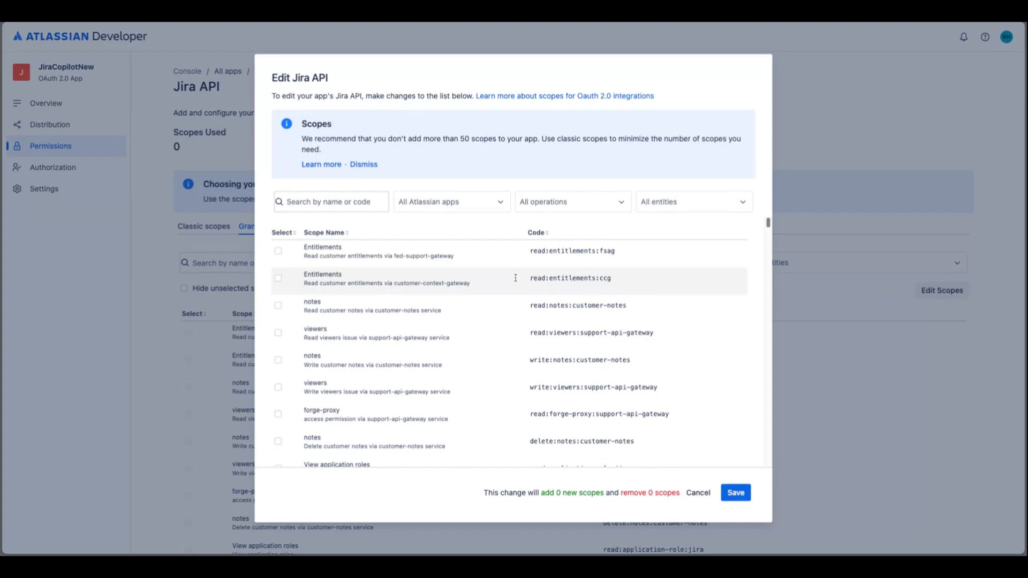
{"action": "left_click", "coordinate": [302, 203]}
{"action": "type", "text": "read:field:jira"}
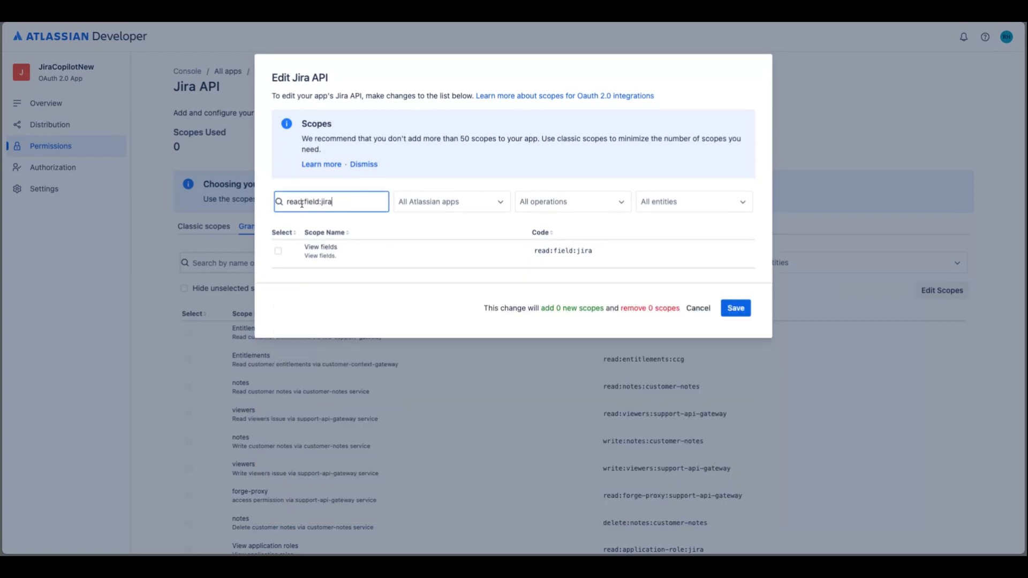
{"action": "left_click", "coordinate": [278, 255]}
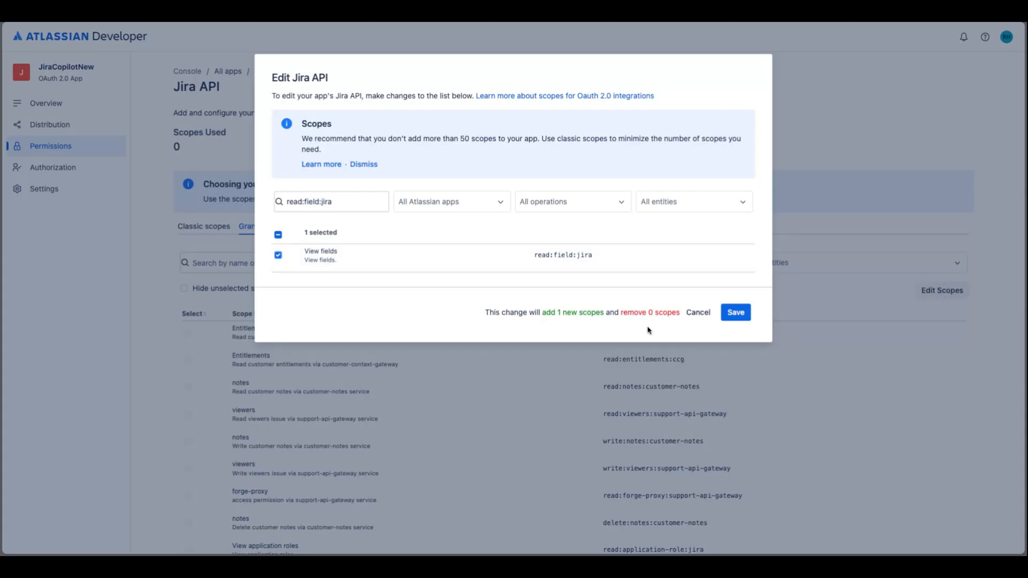
{"action": "left_click", "coordinate": [737, 312]}
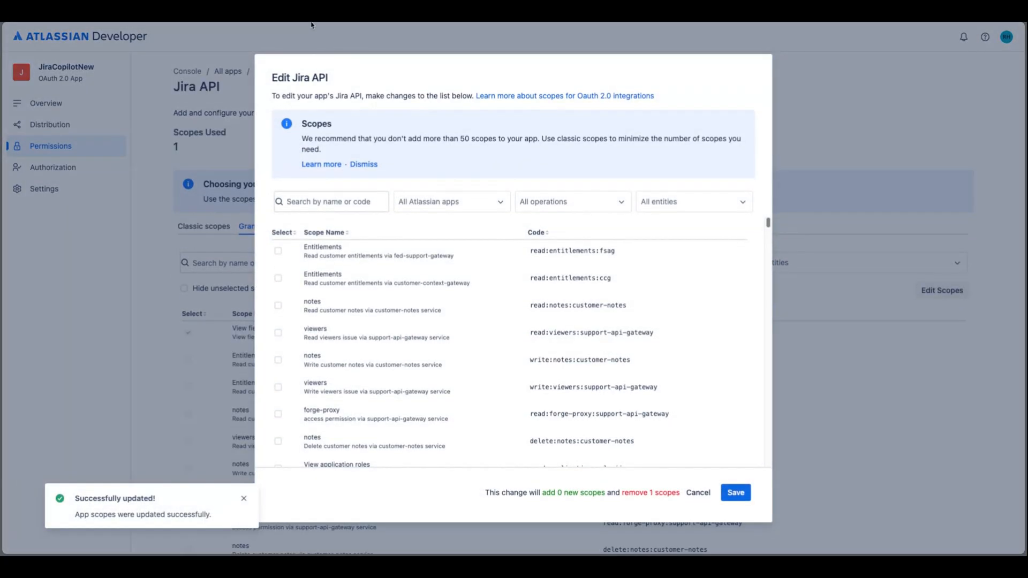
{"action": "scroll", "coordinate": [337, 383], "scroll_direction": "down", "scroll_amount": 3}
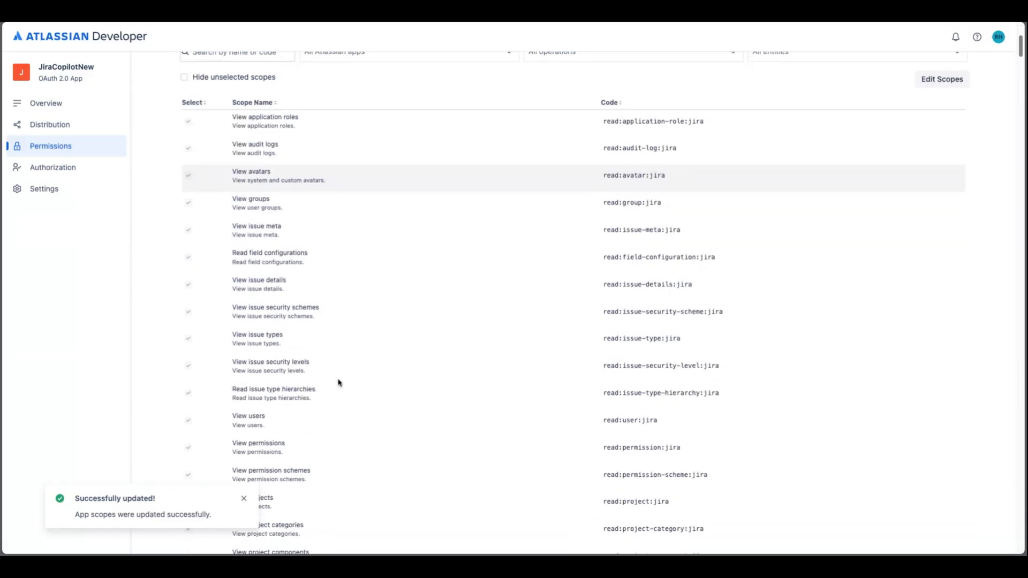
{"action": "scroll", "coordinate": [288, 245], "scroll_direction": "down", "scroll_amount": 1}
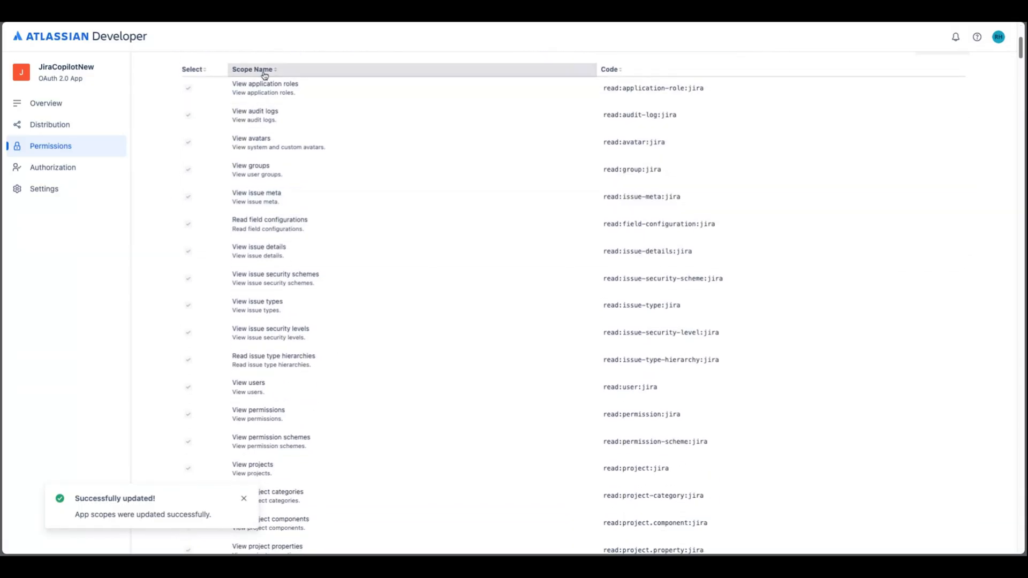
{"action": "scroll", "coordinate": [278, 243], "scroll_direction": "down", "scroll_amount": 2}
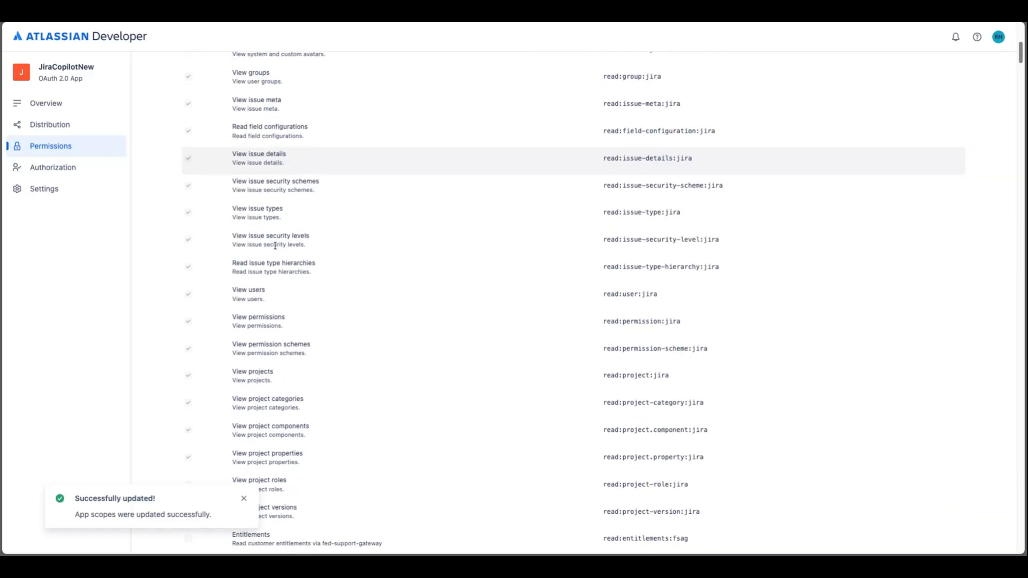
{"action": "scroll", "coordinate": [282, 241], "scroll_direction": "down", "scroll_amount": 1}
{"action": "scroll", "coordinate": [201, 225], "scroll_direction": "down", "scroll_amount": 1}
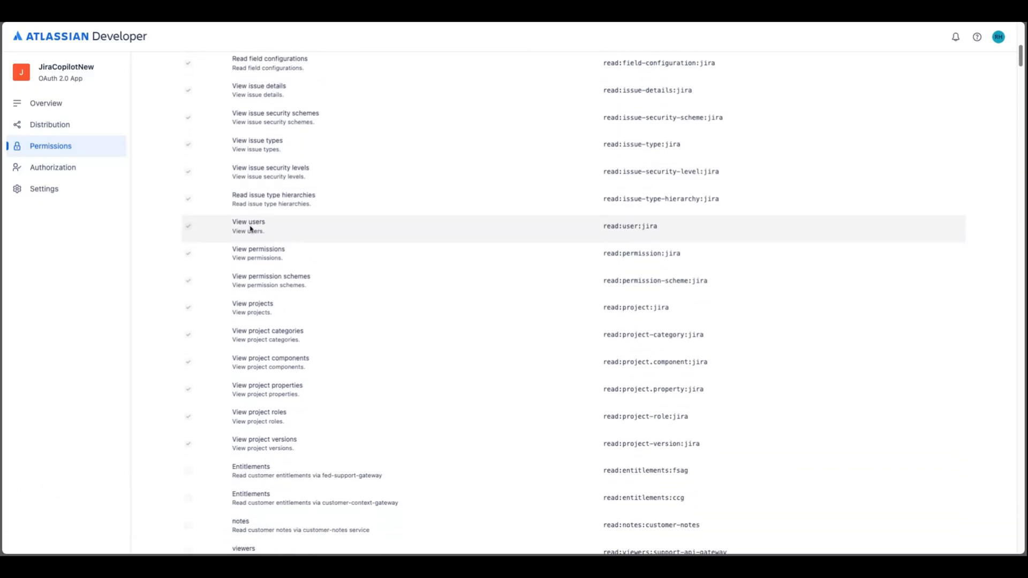
{"action": "left_click", "coordinate": [52, 173]}
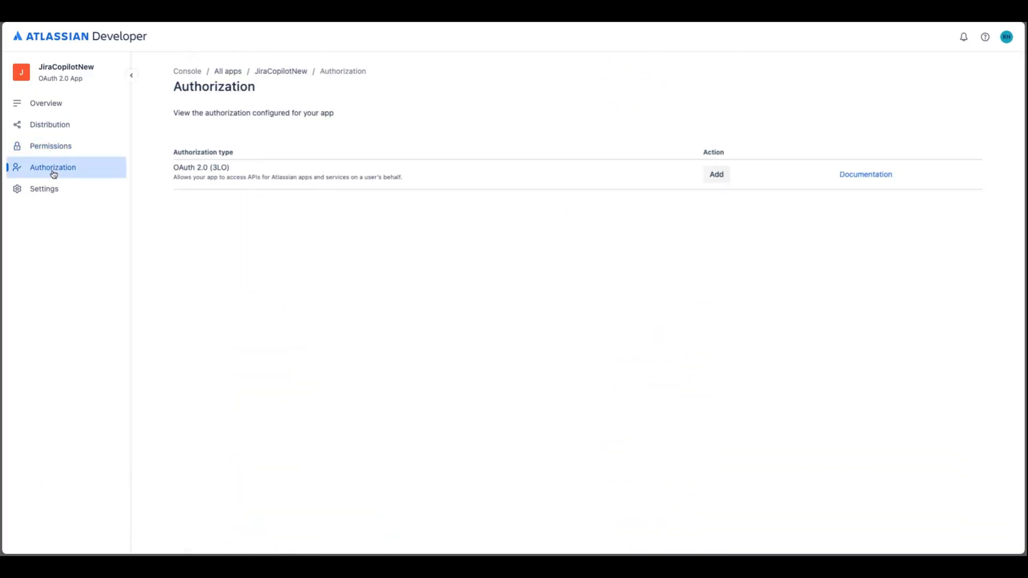
{"action": "left_click", "coordinate": [716, 176]}
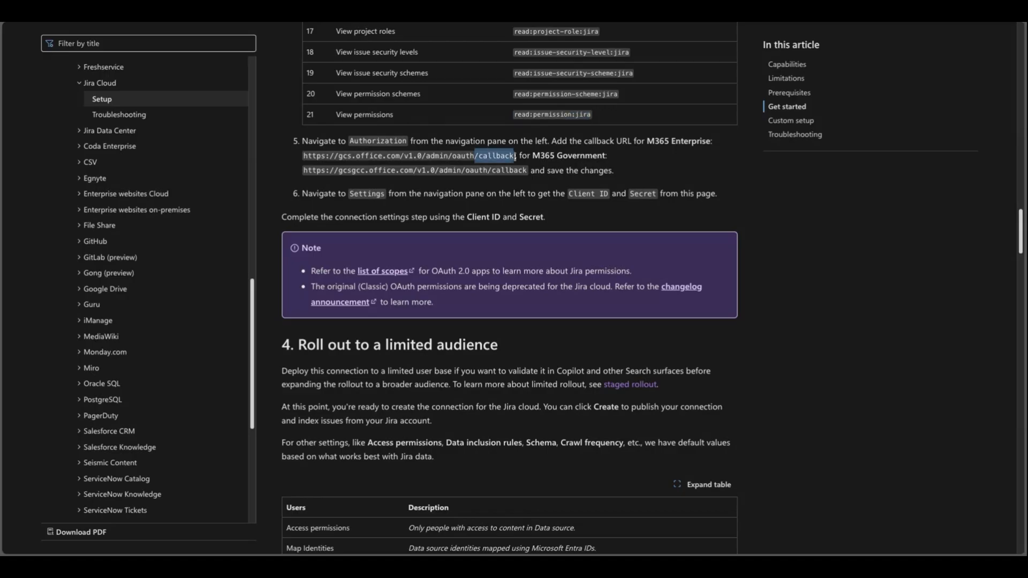
{"action": "left_click_drag", "start_coordinate": [516, 155], "coordinate": [303, 155]}
{"action": "key", "text": "ctrl+c"}
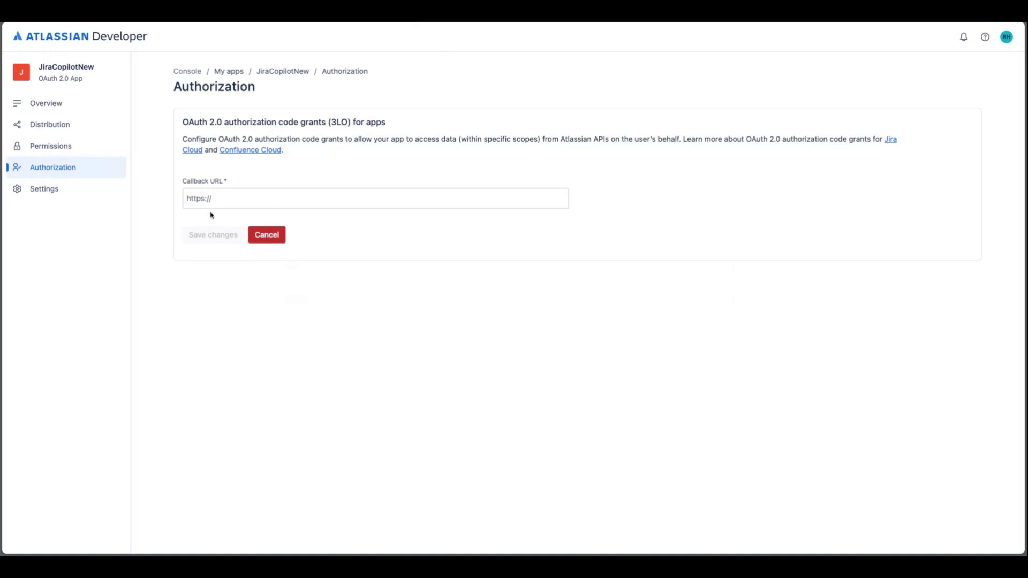
{"action": "left_click", "coordinate": [213, 200]}
{"action": "key", "text": "ctrl+v"}
{"action": "left_click", "coordinate": [215, 241]}
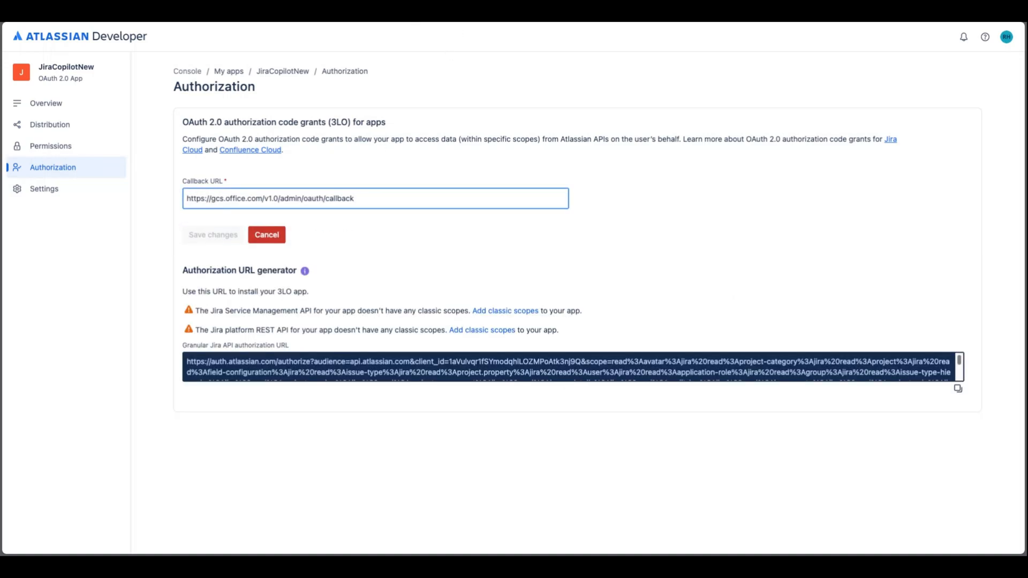
Copy JiraCopilotNew's Client ID from Atlassian settings into the connector's Client ID field.
{"action": "left_click", "coordinate": [46, 191]}
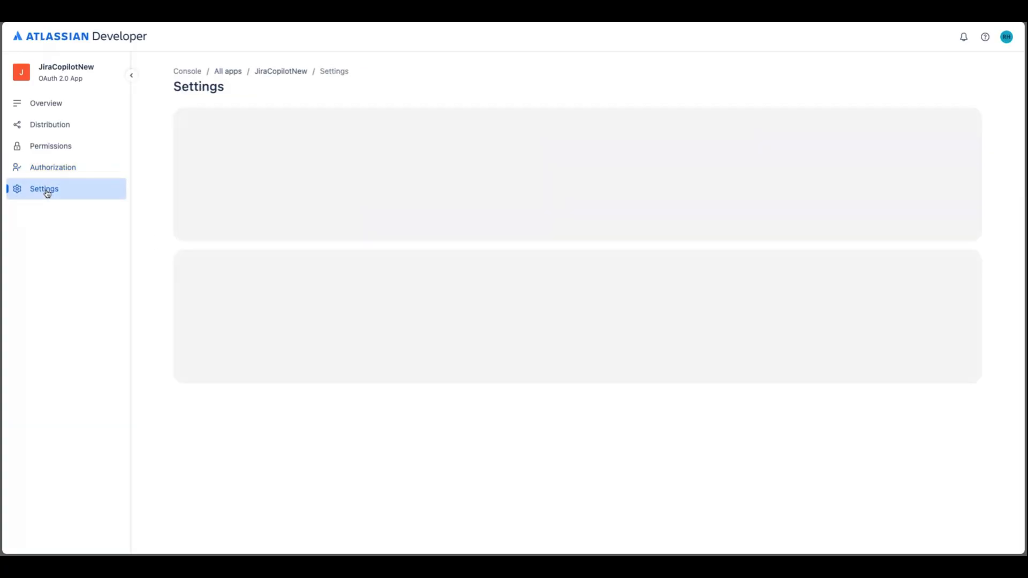
{"action": "scroll", "coordinate": [385, 328], "scroll_direction": "down", "scroll_amount": 3}
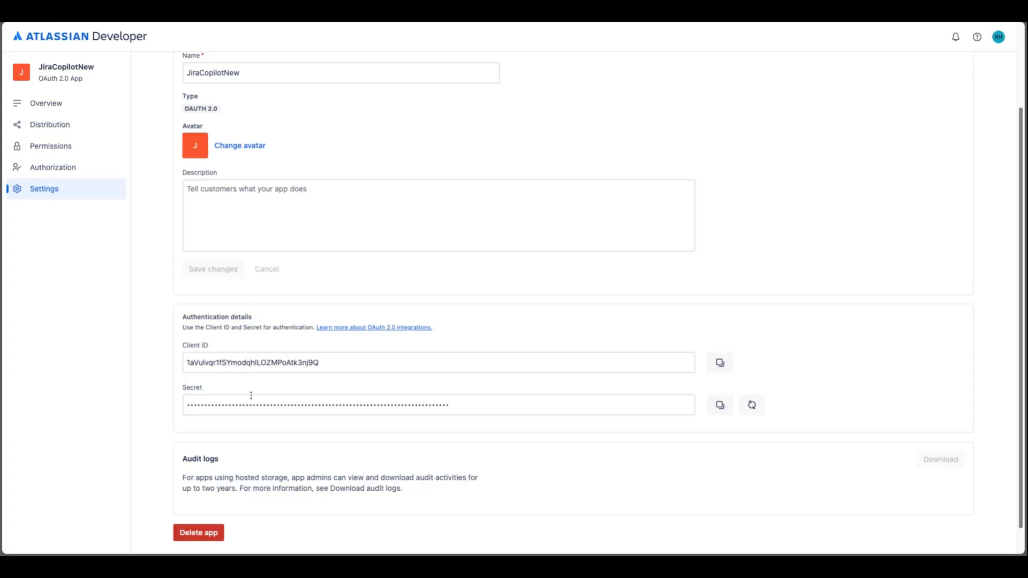
{"action": "left_click", "coordinate": [720, 365]}
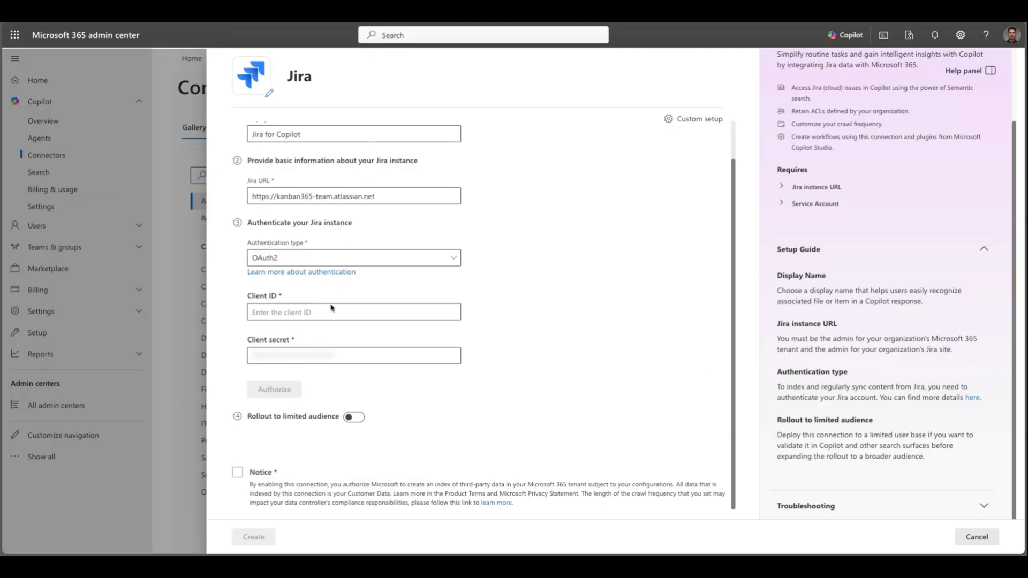
{"action": "left_click", "coordinate": [325, 311]}
{"action": "key", "text": "ctrl+v"}
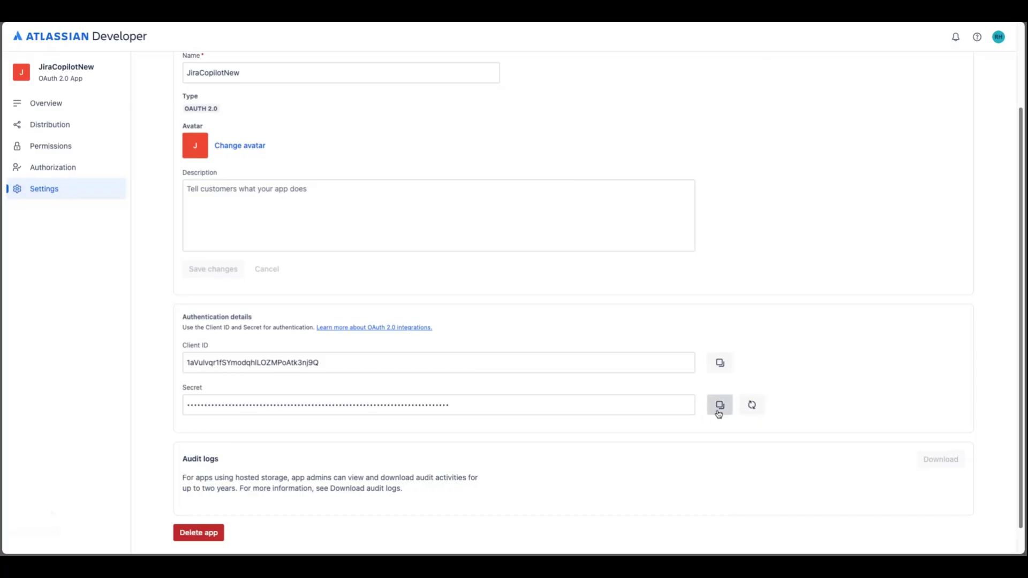
Copy the app's client secret into the connector's Client secret field.
{"action": "left_click", "coordinate": [718, 406]}
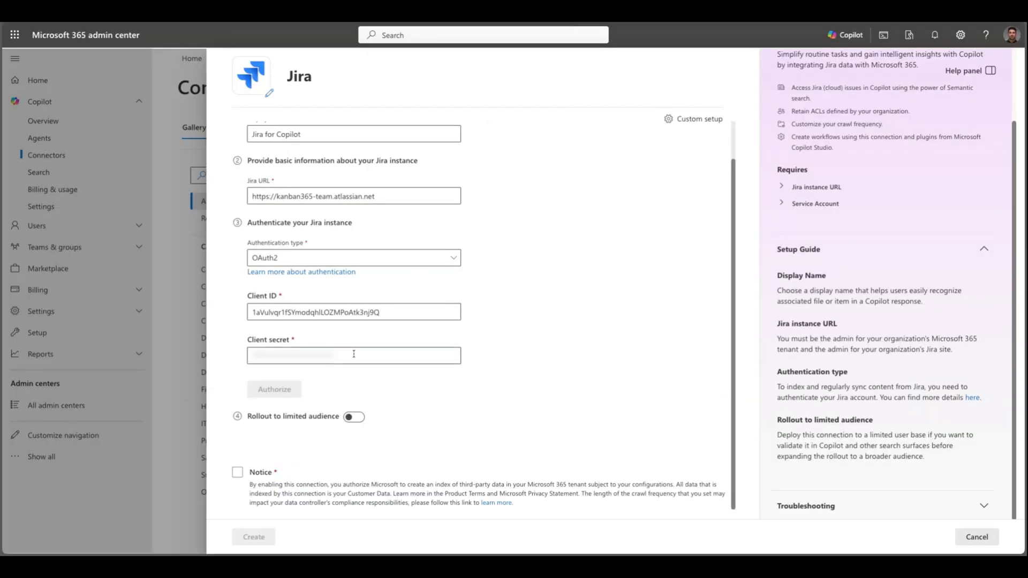
{"action": "left_click", "coordinate": [354, 354]}
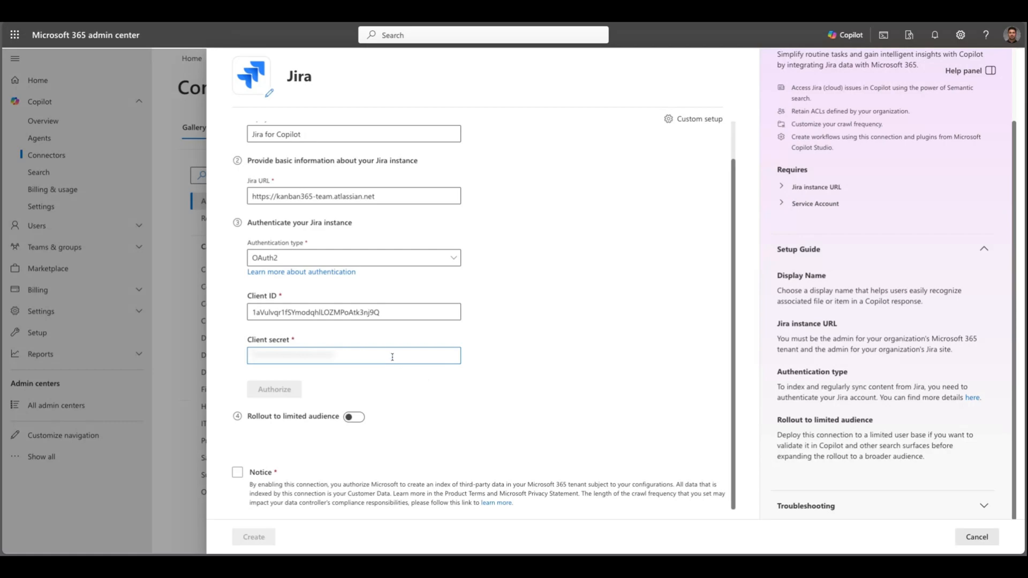
{"action": "key", "text": "ctrl+v"}
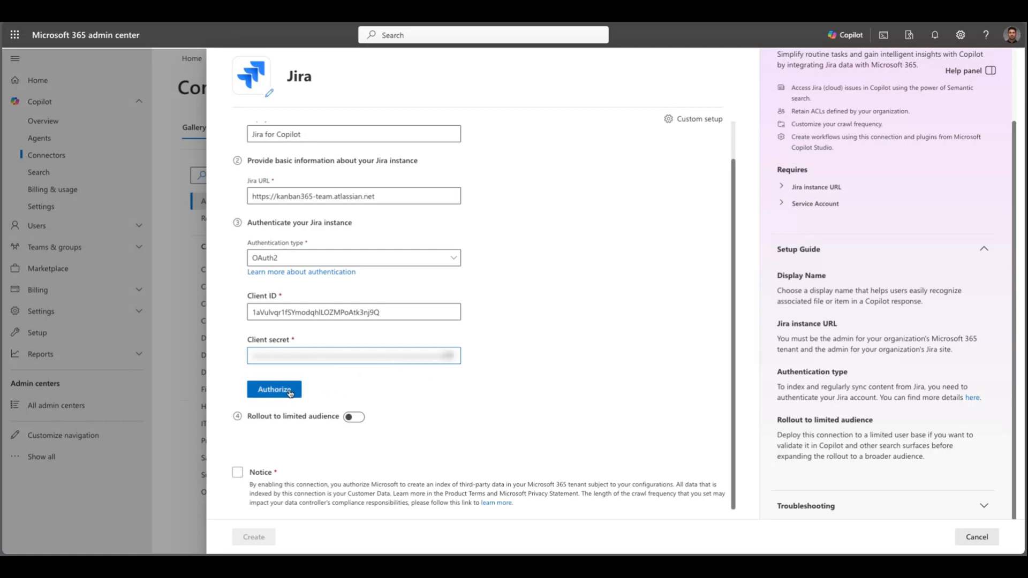
Authorize the Jira connection and accept Atlassian's consent request for JiraCopilotNew.
{"action": "left_click", "coordinate": [290, 392]}
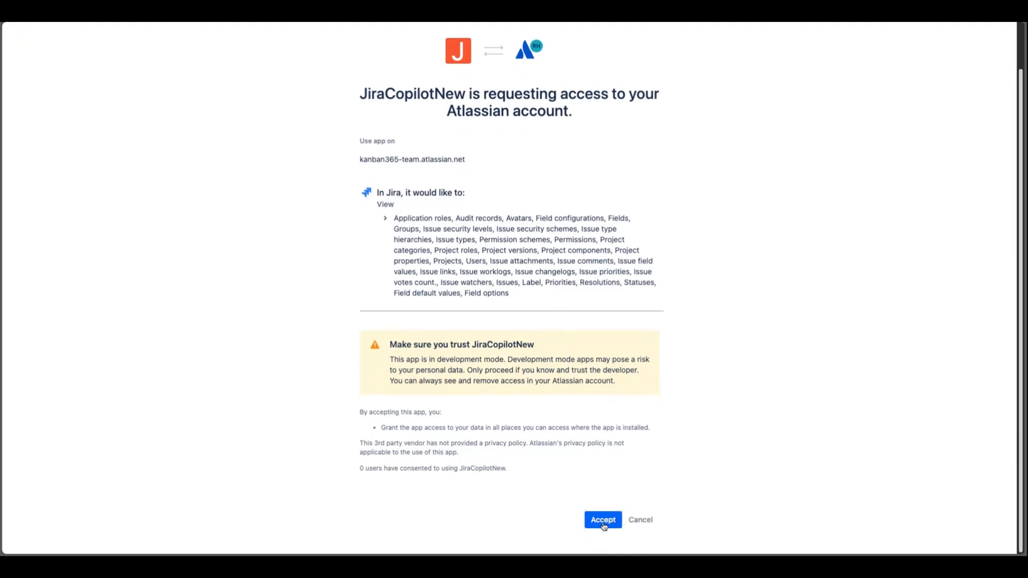
{"action": "left_click", "coordinate": [603, 521]}
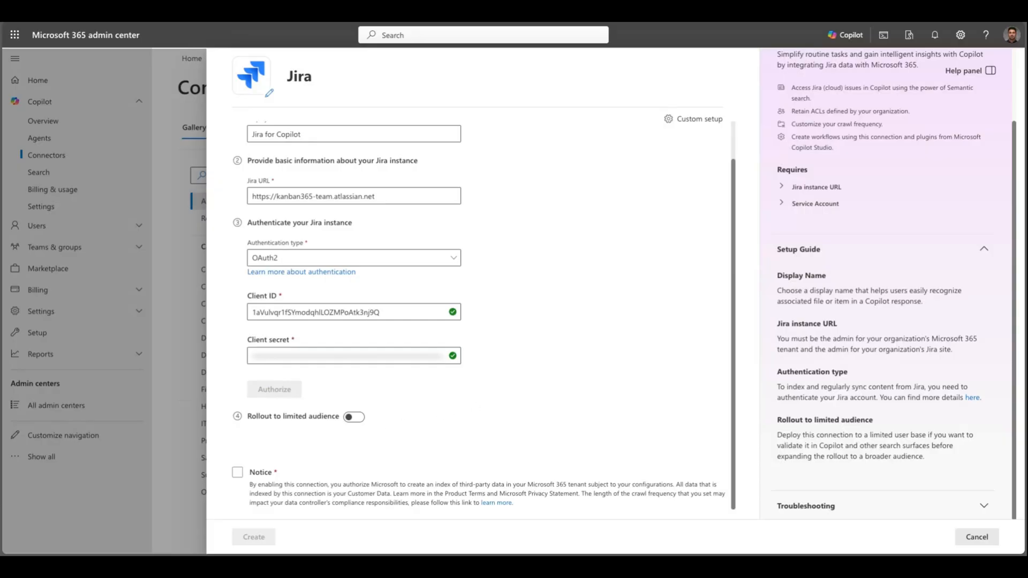
Enable limited-audience rollout, accept the indexing notice and switch to Custom setup.
{"action": "left_click", "coordinate": [352, 418]}
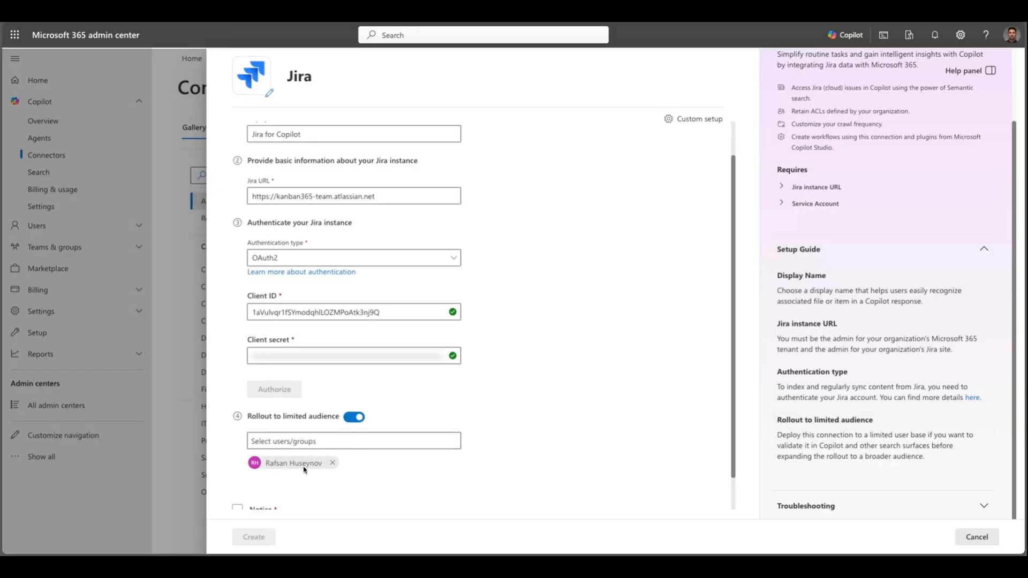
{"action": "scroll", "coordinate": [285, 459], "scroll_direction": "down", "scroll_amount": 1}
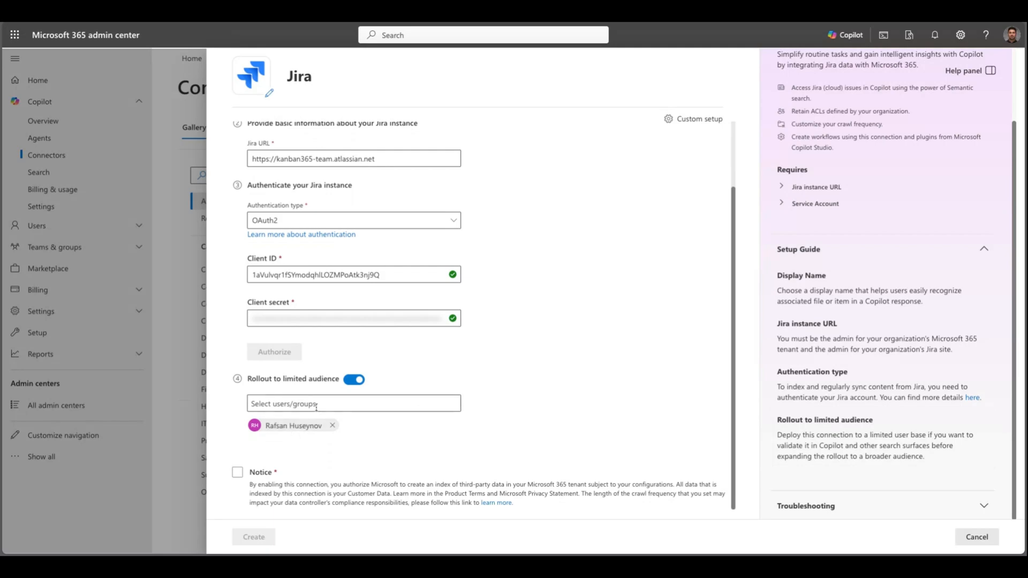
{"action": "left_click", "coordinate": [238, 475]}
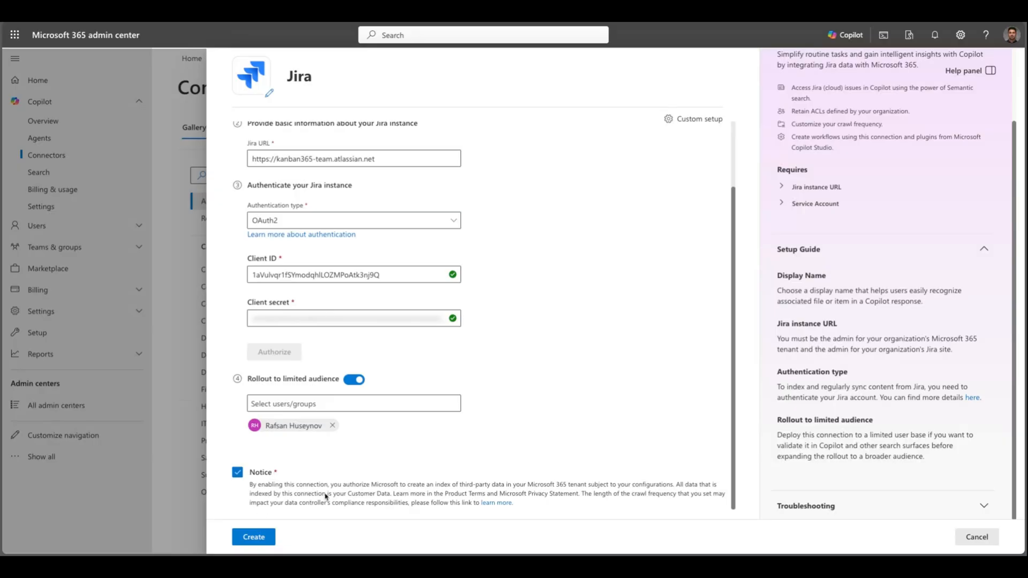
{"action": "scroll", "coordinate": [534, 254], "scroll_direction": "up", "scroll_amount": 1}
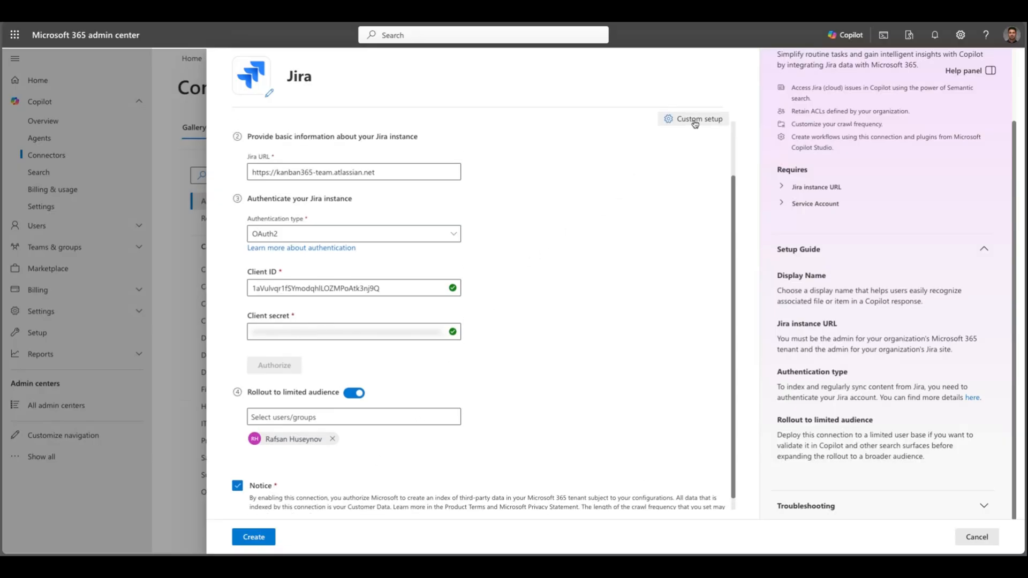
{"action": "left_click", "coordinate": [694, 120]}
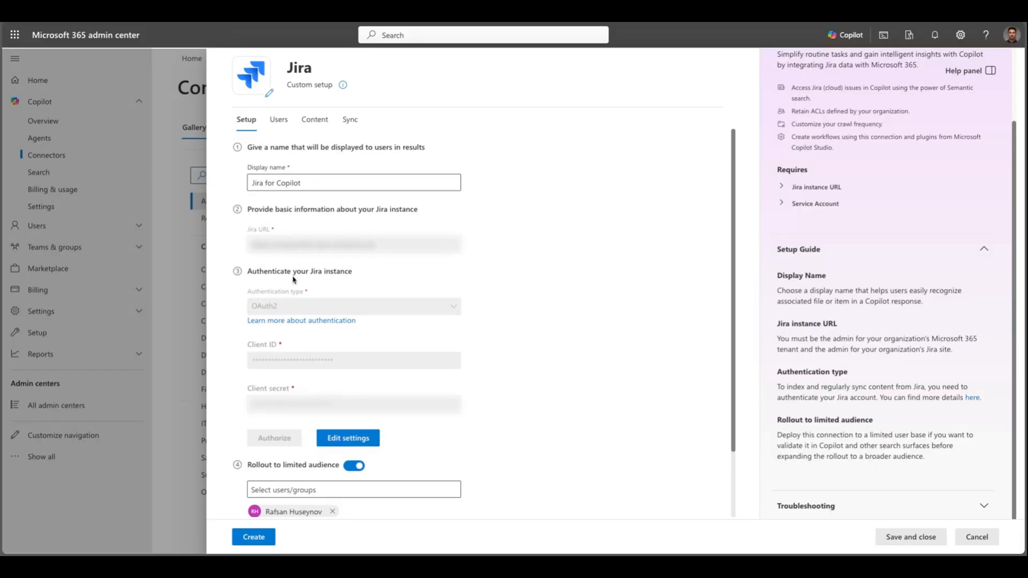
{"action": "scroll", "coordinate": [271, 269], "scroll_direction": "down", "scroll_amount": 2}
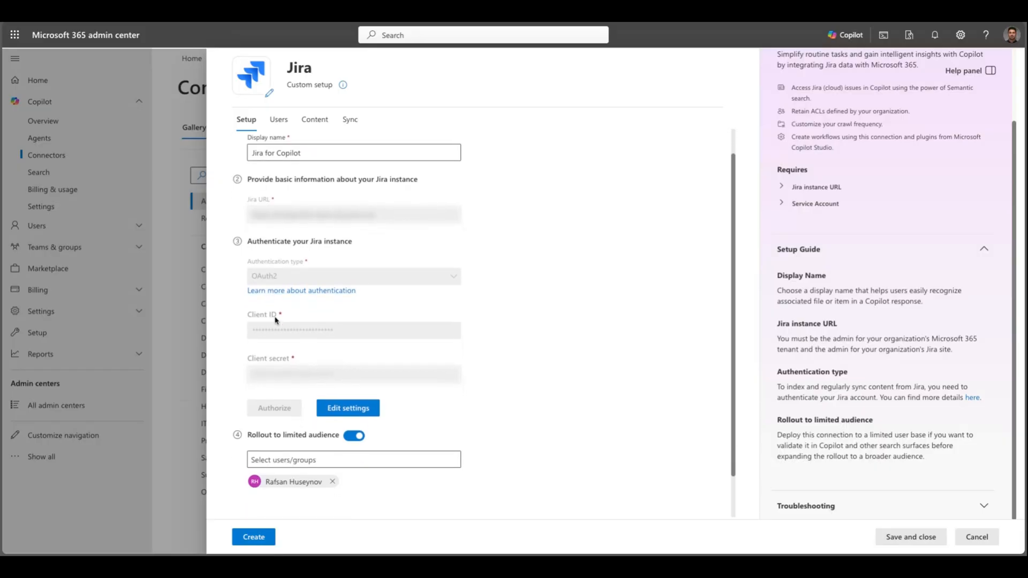
Review the Users tab, Content tab with data preview, and the Sync crawl schedule.
{"action": "left_click", "coordinate": [279, 122]}
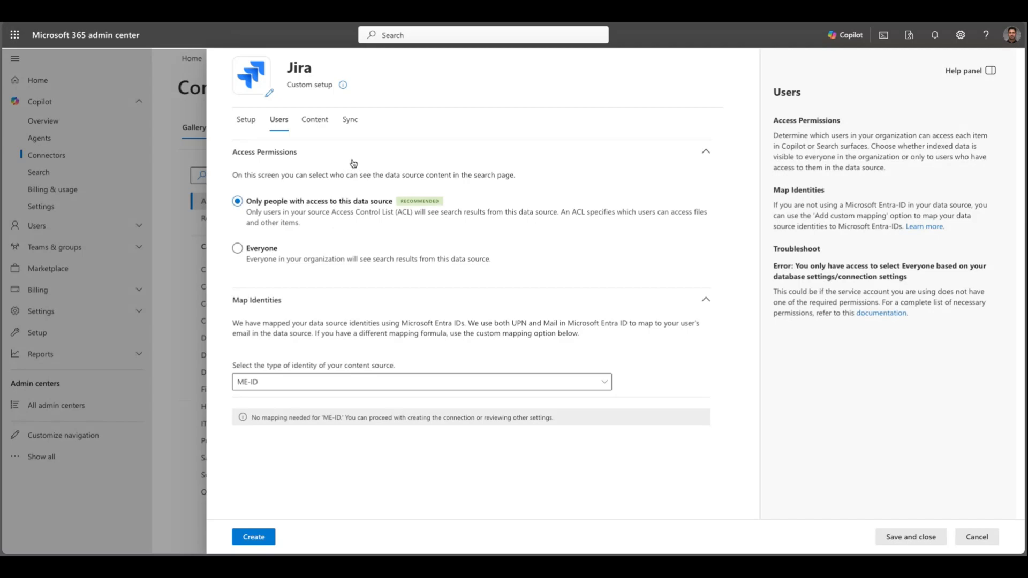
{"action": "left_click", "coordinate": [324, 126]}
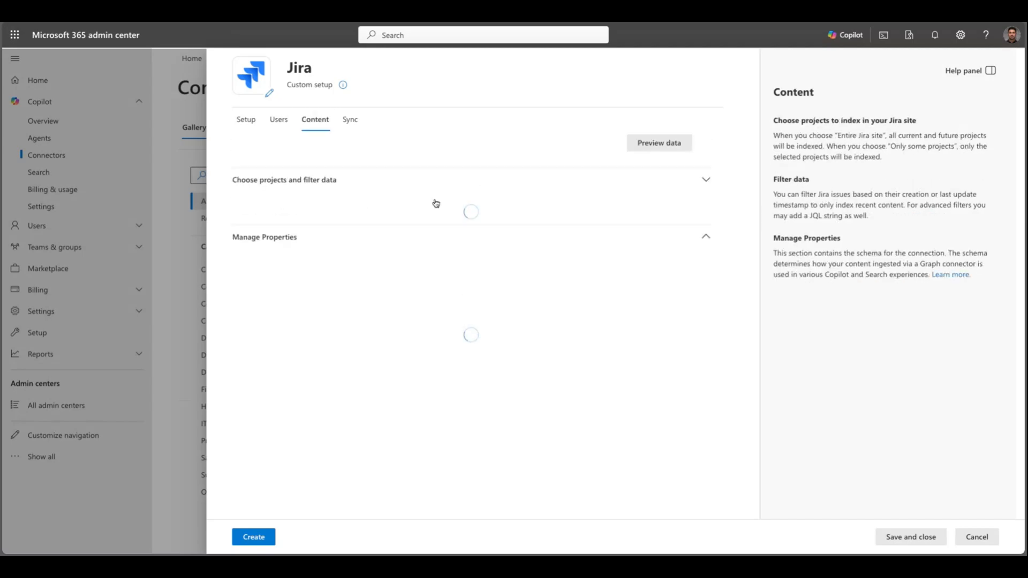
{"action": "left_click", "coordinate": [646, 146]}
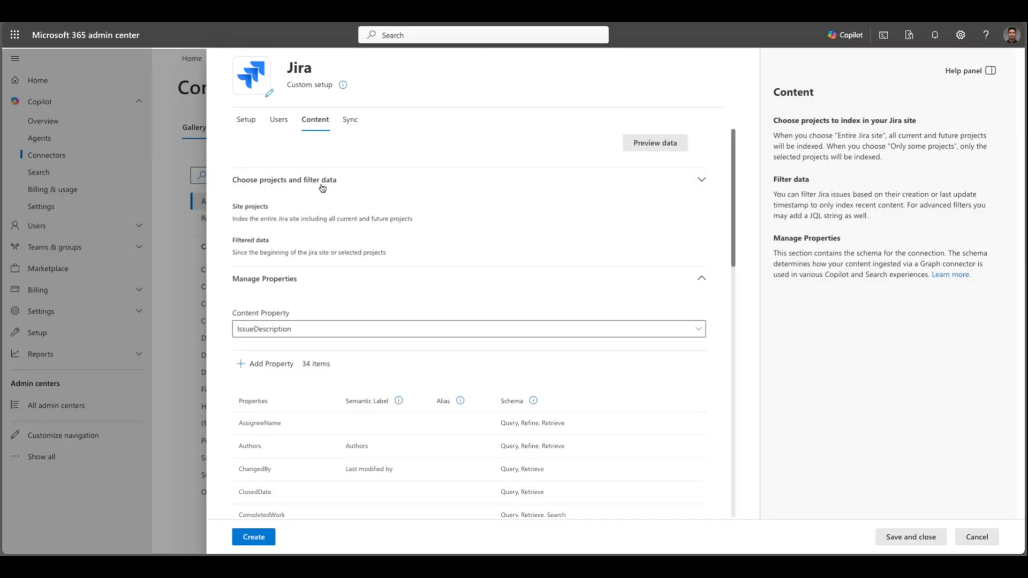
{"action": "scroll", "coordinate": [331, 248], "scroll_direction": "down", "scroll_amount": 1}
{"action": "scroll", "coordinate": [332, 248], "scroll_direction": "down", "scroll_amount": 1}
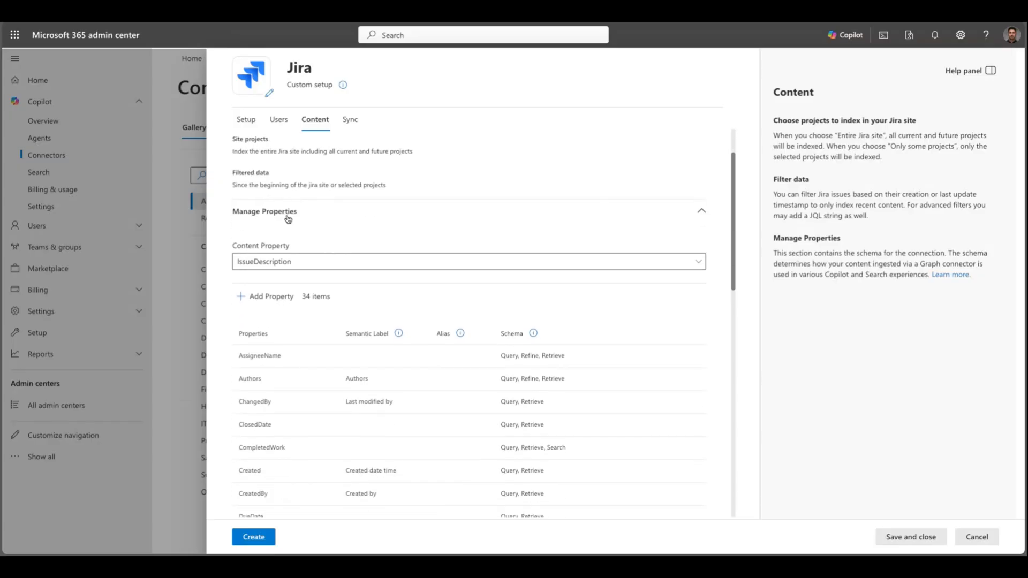
{"action": "scroll", "coordinate": [273, 331], "scroll_direction": "down", "scroll_amount": 1}
{"action": "scroll", "coordinate": [273, 331], "scroll_direction": "down", "scroll_amount": 1}
{"action": "scroll", "coordinate": [275, 338], "scroll_direction": "down", "scroll_amount": 1}
{"action": "scroll", "coordinate": [277, 341], "scroll_direction": "down", "scroll_amount": 1}
{"action": "scroll", "coordinate": [277, 341], "scroll_direction": "down", "scroll_amount": 4}
{"action": "scroll", "coordinate": [277, 340], "scroll_direction": "down", "scroll_amount": 4}
{"action": "scroll", "coordinate": [277, 340], "scroll_direction": "down", "scroll_amount": 4}
{"action": "scroll", "coordinate": [278, 340], "scroll_direction": "down", "scroll_amount": 3}
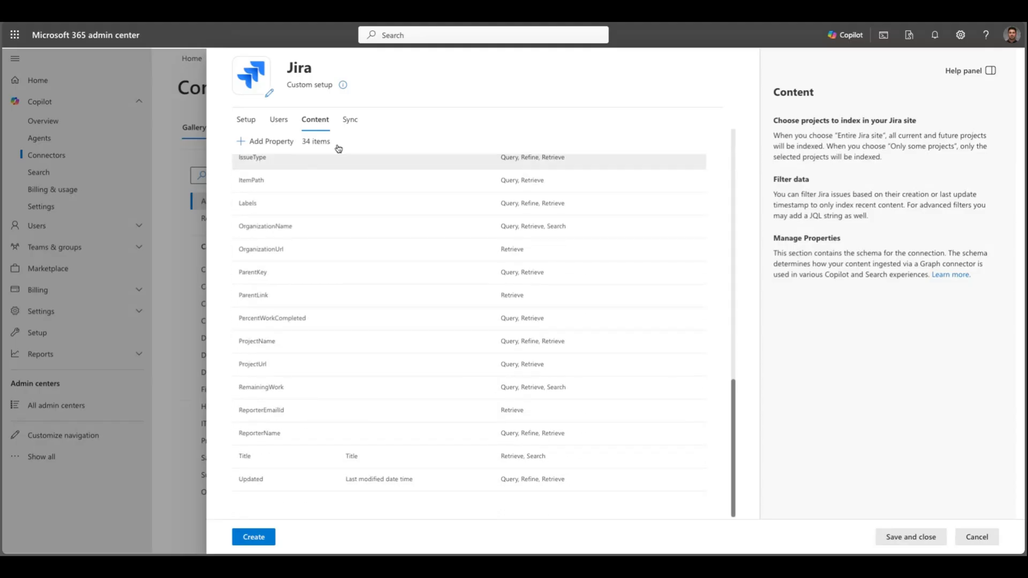
{"action": "left_click", "coordinate": [351, 123]}
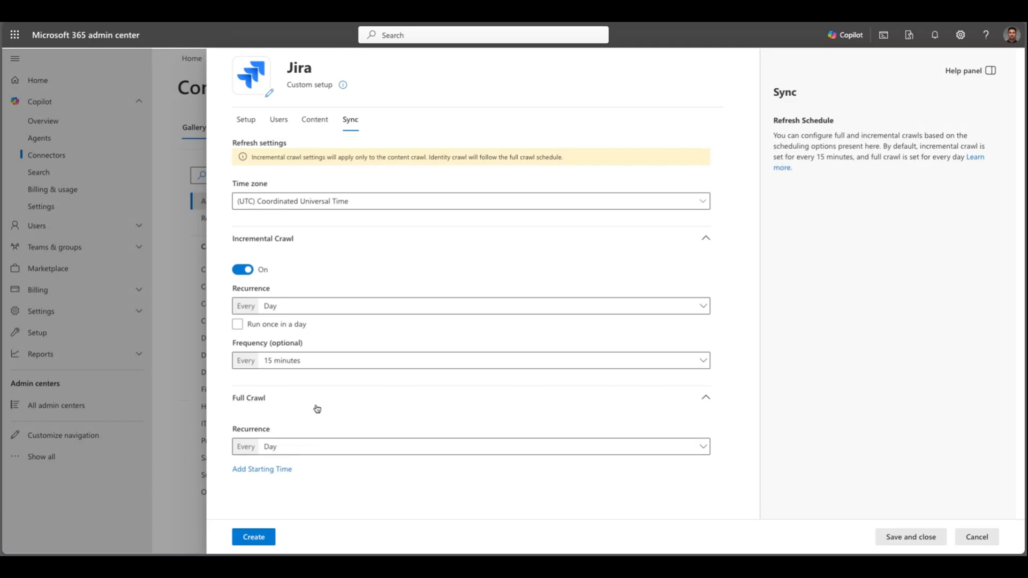
Create the Jira connection, save an auto-suggested description and close the success summary.
{"action": "left_click", "coordinate": [254, 538]}
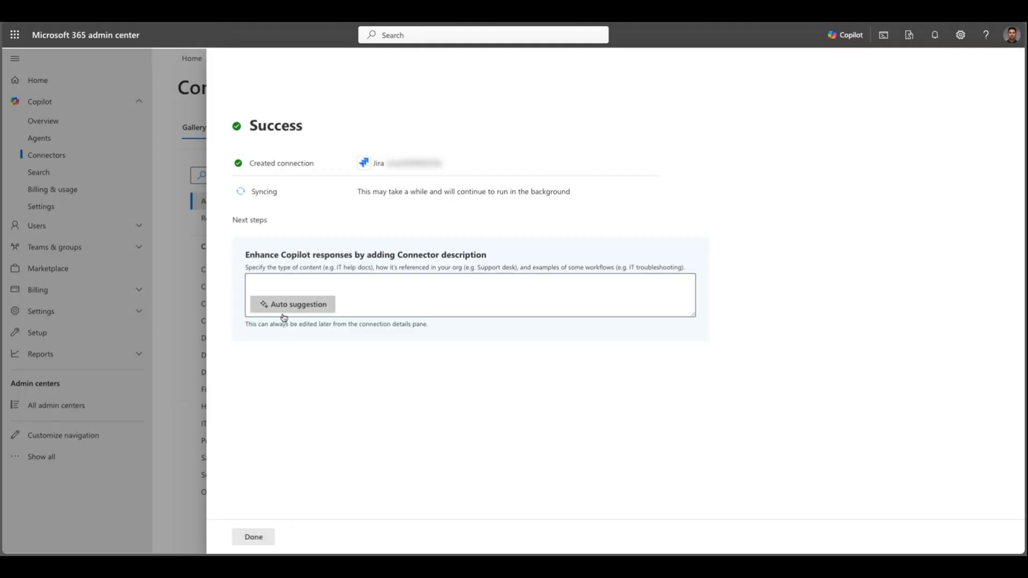
{"action": "left_click", "coordinate": [304, 311]}
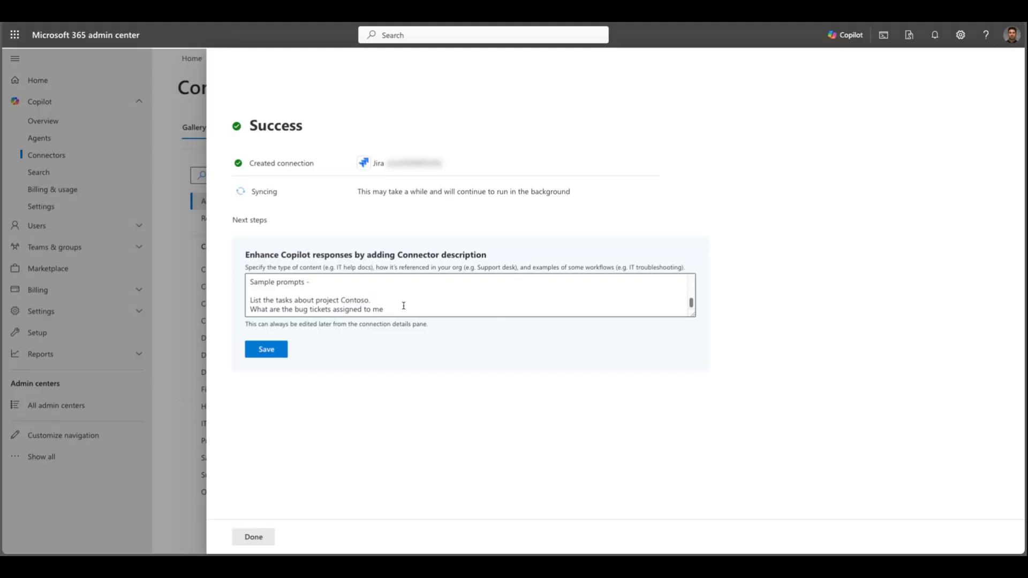
{"action": "scroll", "coordinate": [361, 296], "scroll_direction": "up", "scroll_amount": 5}
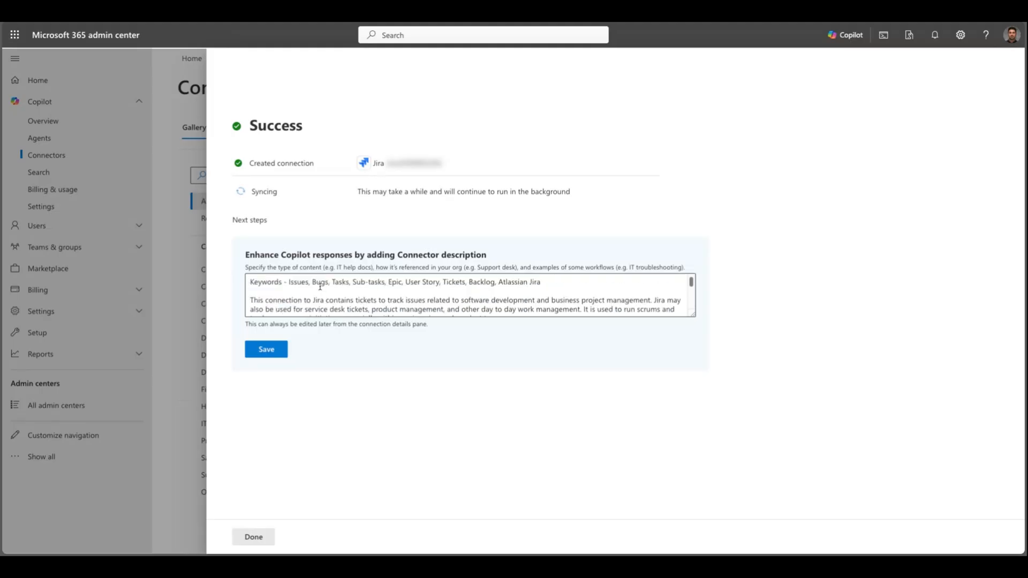
{"action": "left_click", "coordinate": [270, 351]}
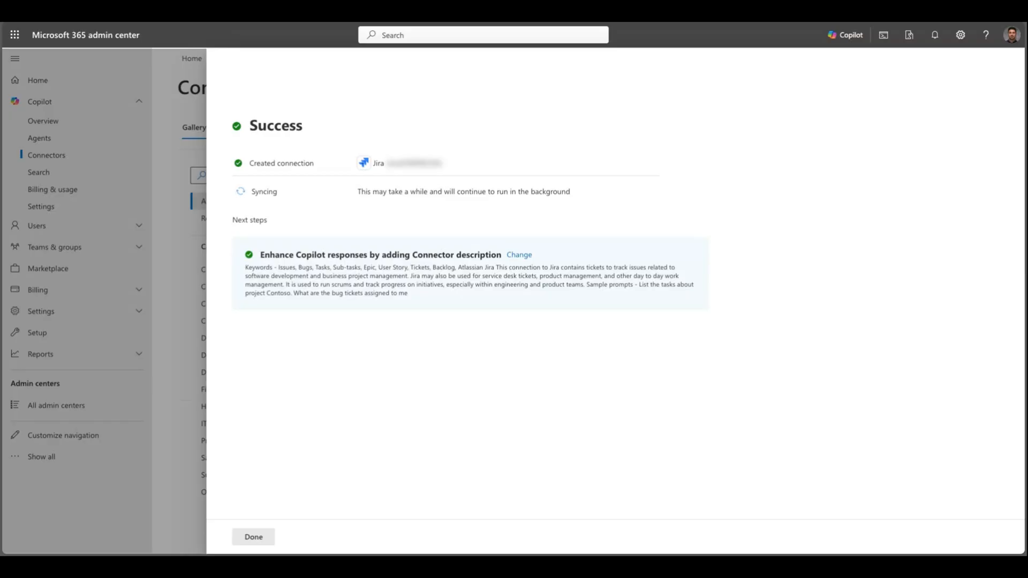
{"action": "left_click", "coordinate": [256, 542]}
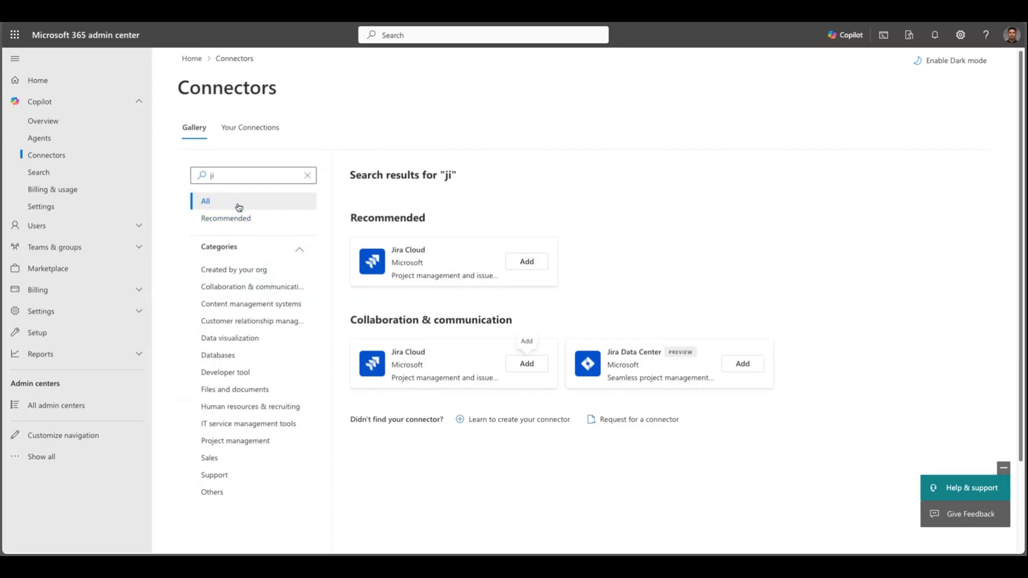
Show the Your Connections list with the new Jira2 connection preparing to sync.
{"action": "left_click", "coordinate": [242, 133]}
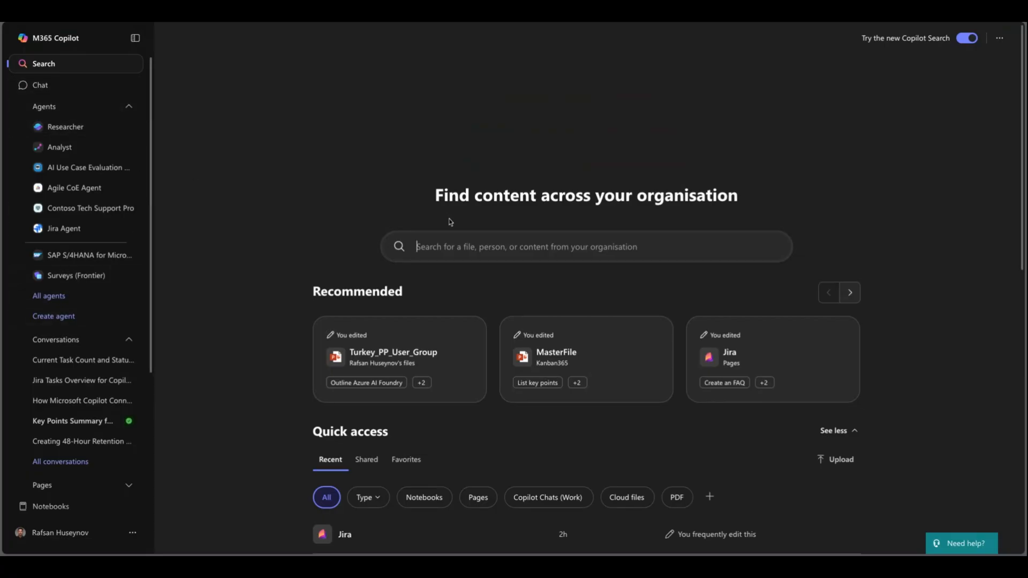
Focus the organisation search box and dismiss its recent-search suggestions.
{"action": "left_click", "coordinate": [450, 246]}
{"action": "left_click", "coordinate": [447, 245]}
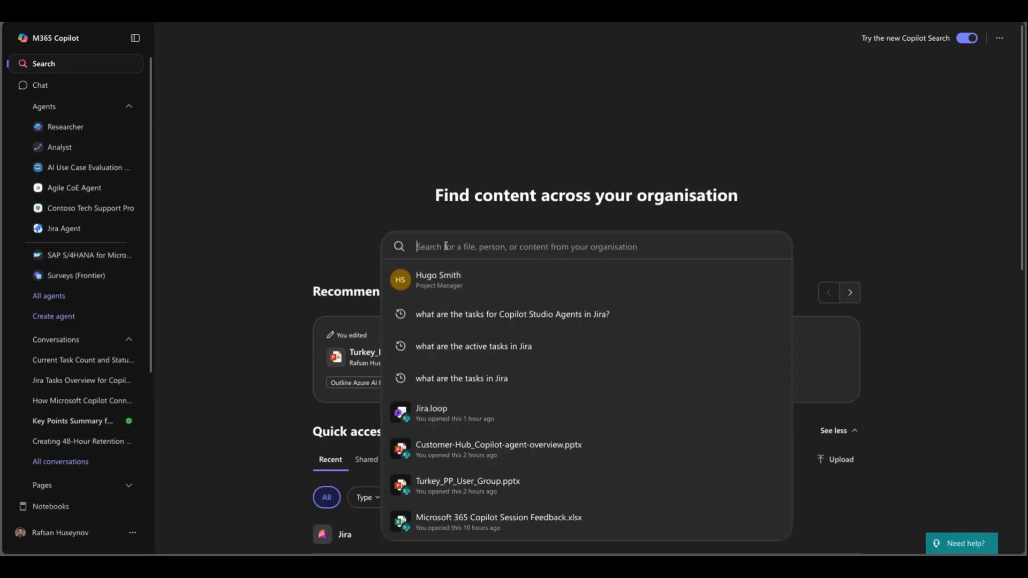
{"action": "left_click", "coordinate": [417, 223]}
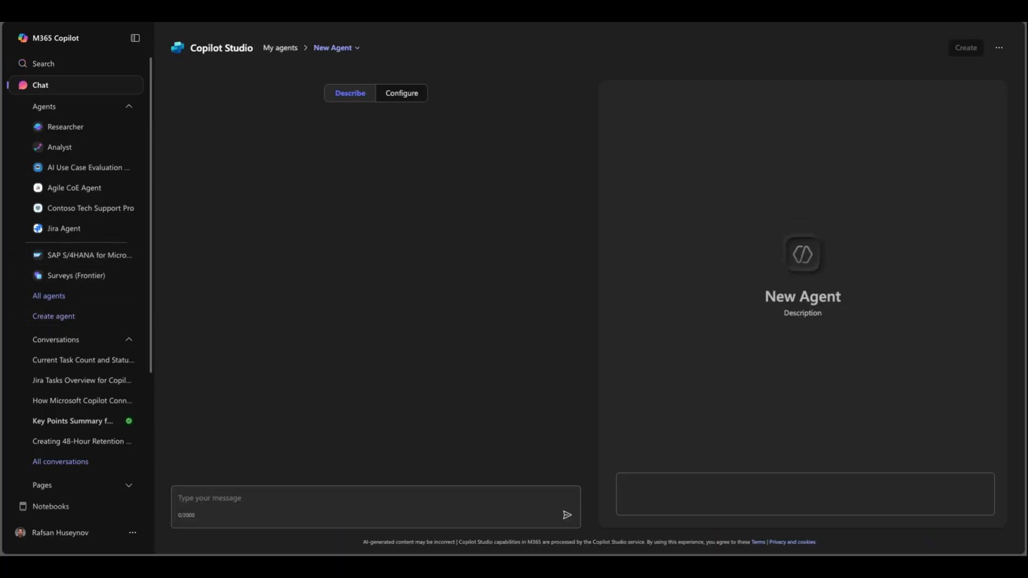
Switch to the new agent's Configure settings showing Jira among the knowledge sources.
{"action": "left_click", "coordinate": [403, 95]}
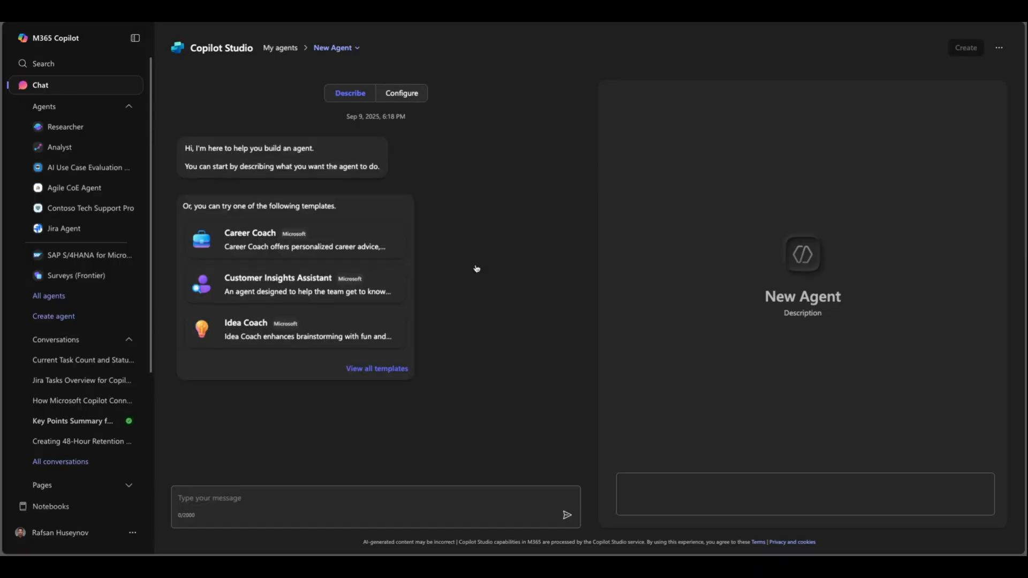
{"action": "scroll", "coordinate": [436, 327], "scroll_direction": "down", "scroll_amount": 5}
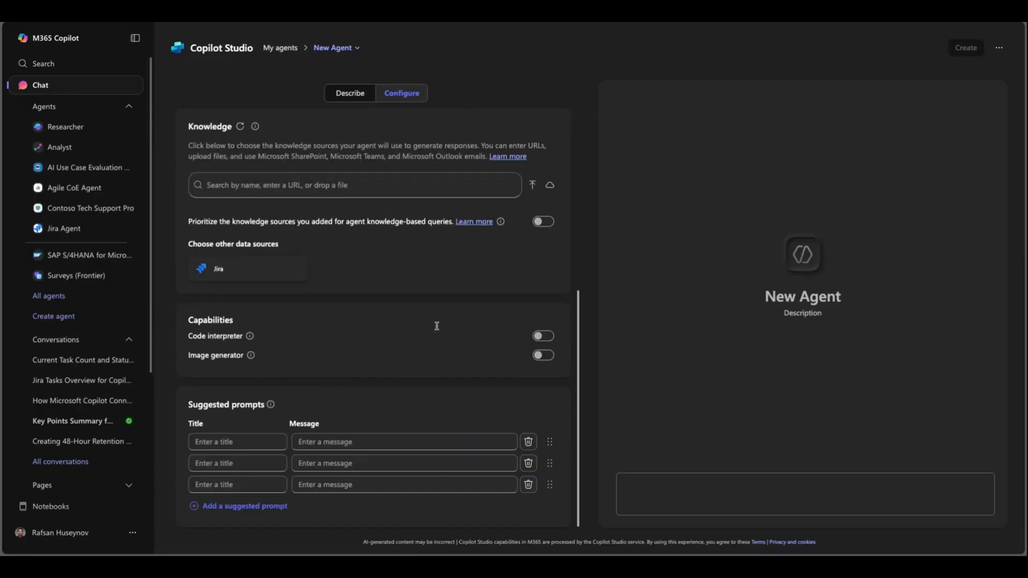